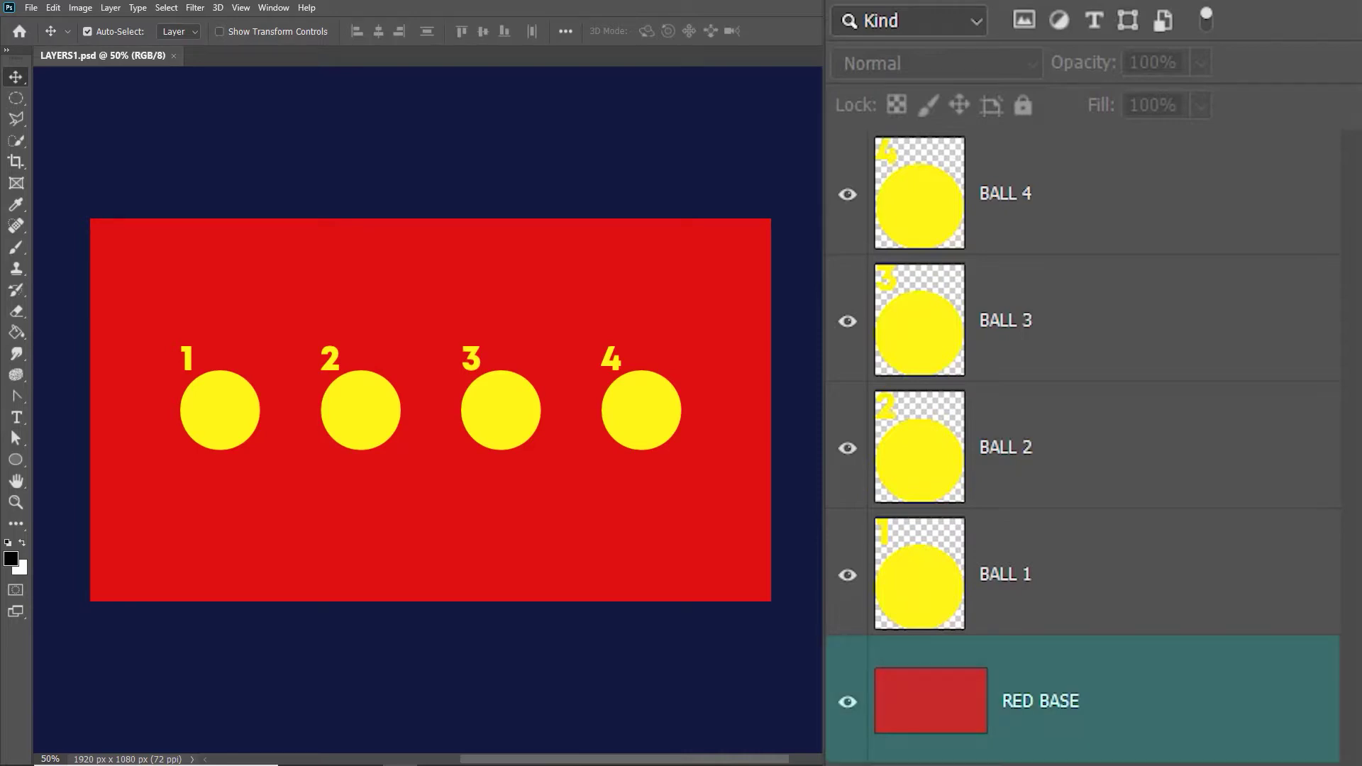
# Step: Show RED BASE again, then hide and reshow BALL 1 through BALL 4 one by one
pyautogui.click(849, 707)
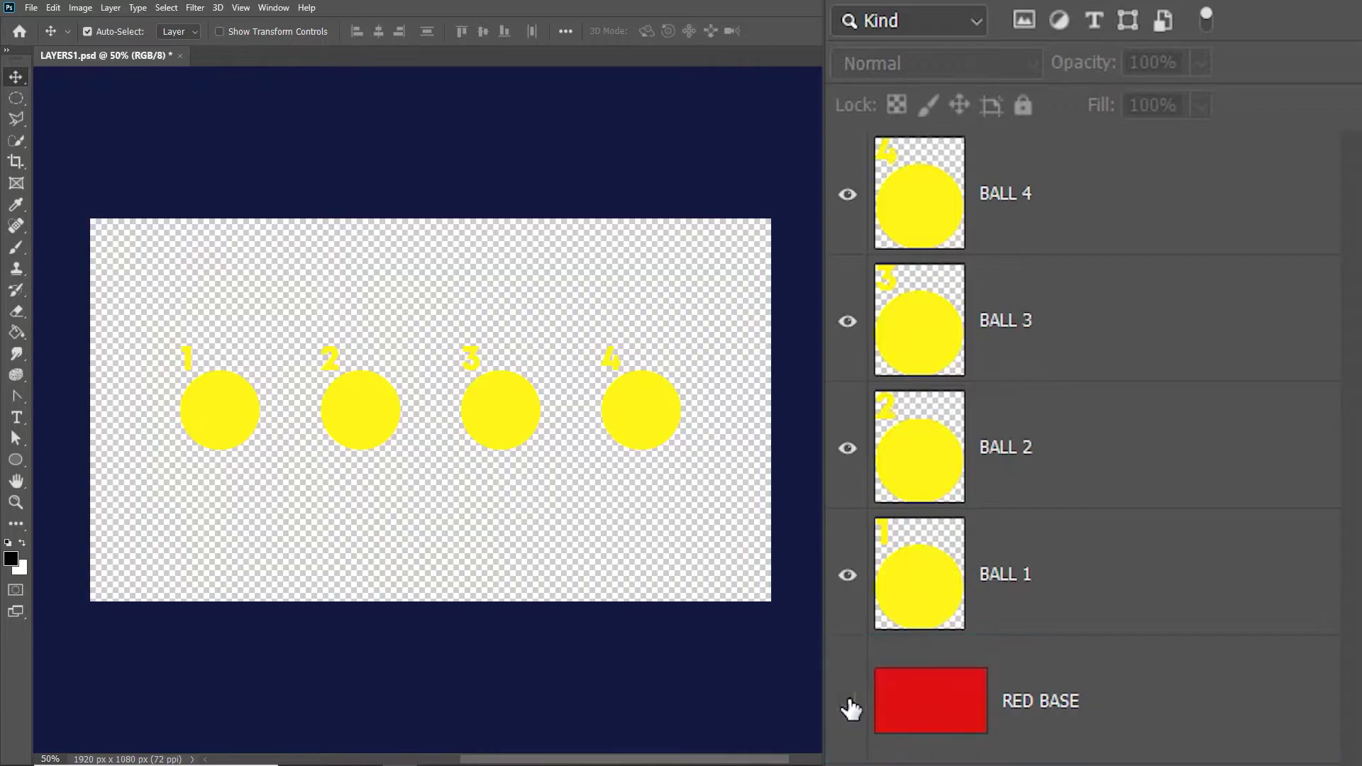
pyautogui.click(850, 707)
pyautogui.click(849, 581)
pyautogui.click(850, 580)
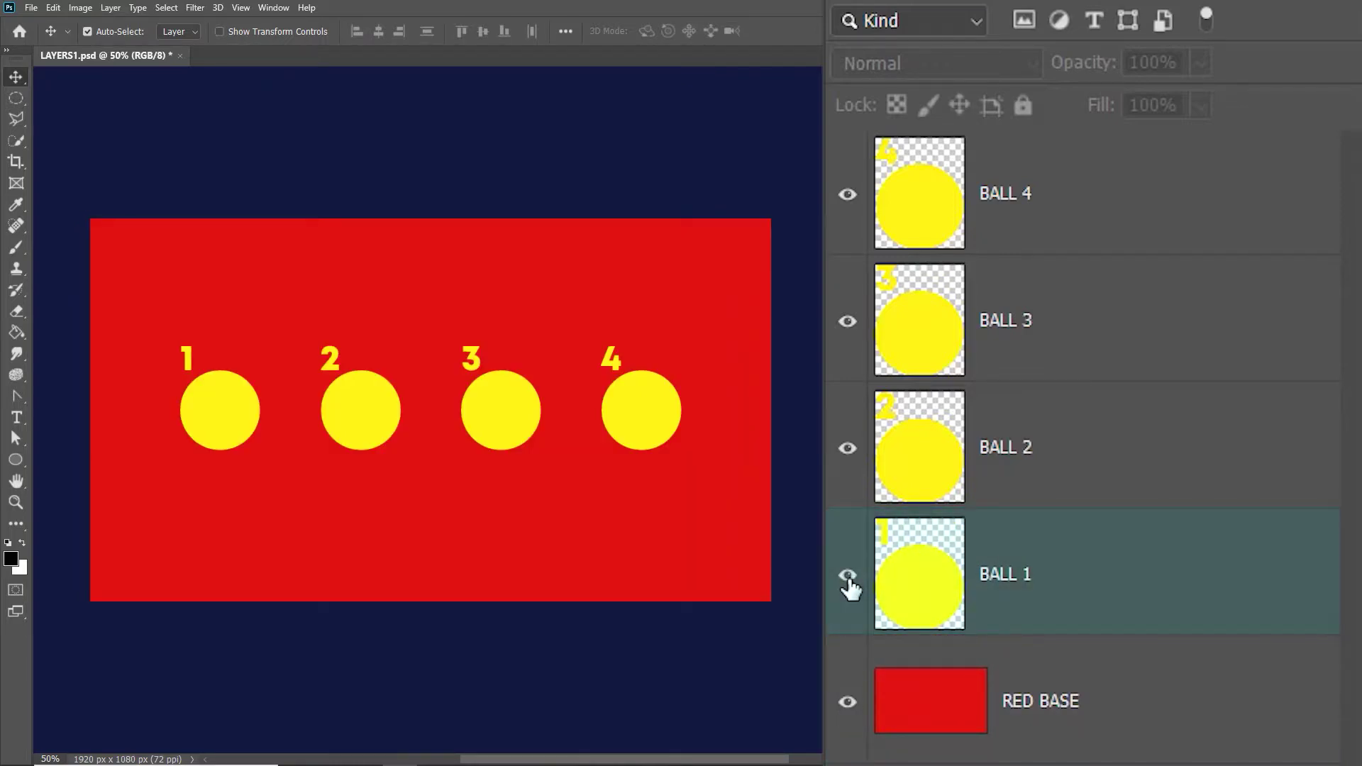
pyautogui.click(849, 465)
pyautogui.click(850, 465)
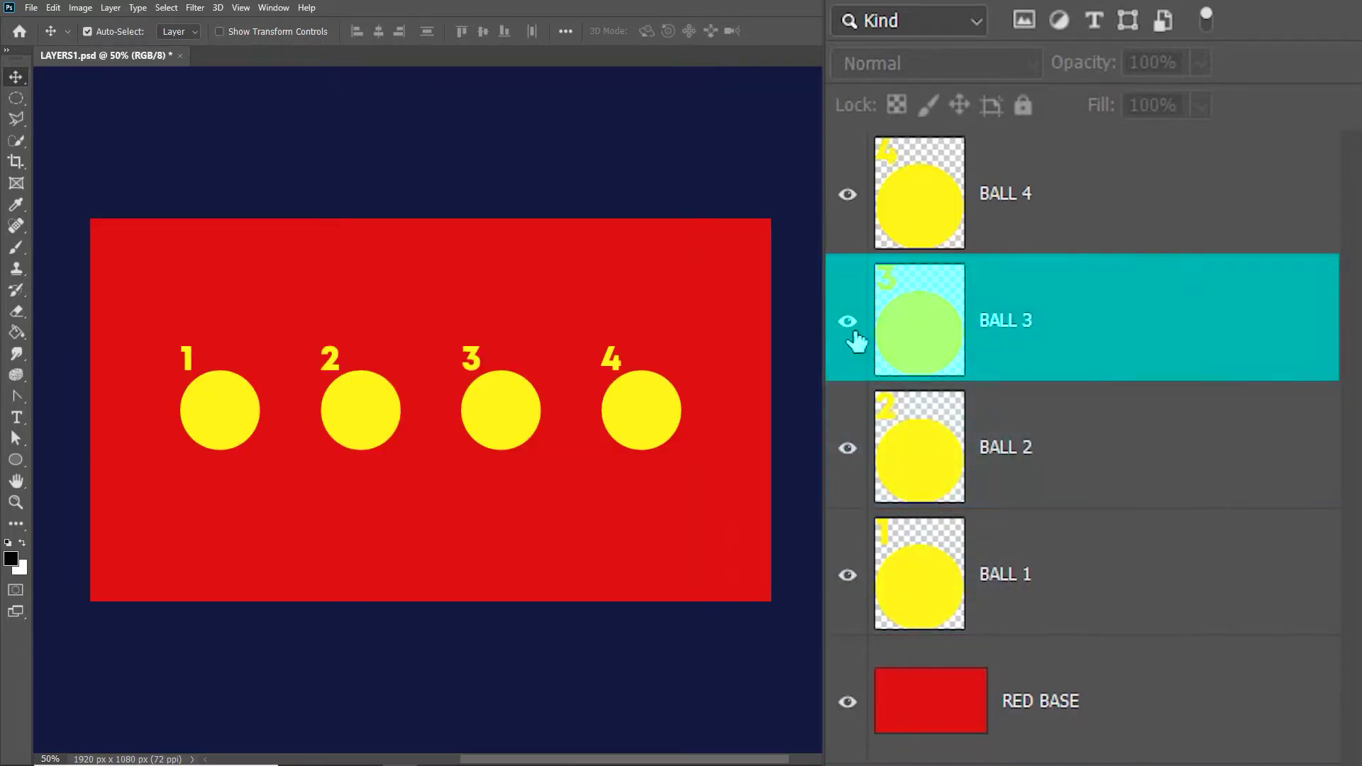
pyautogui.click(849, 323)
pyautogui.click(849, 323)
pyautogui.click(849, 196)
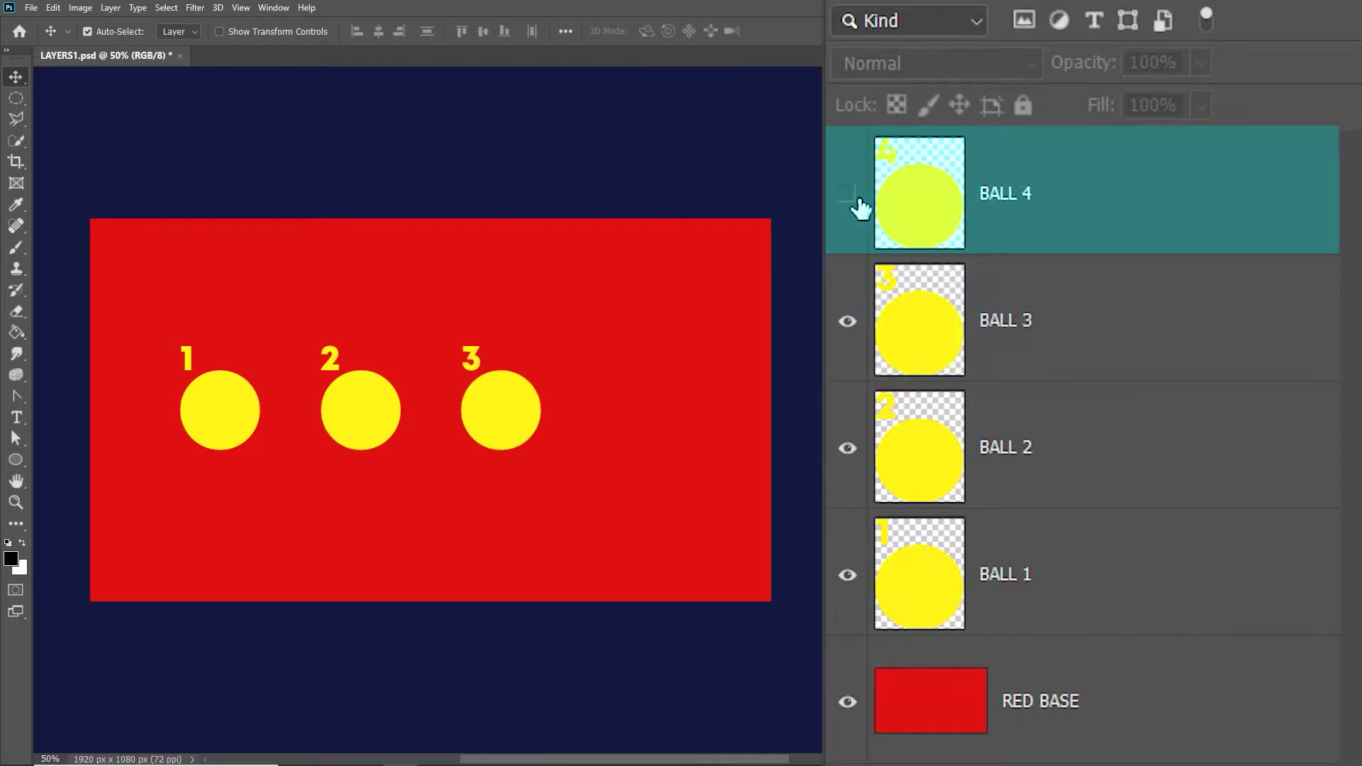
pyautogui.click(849, 196)
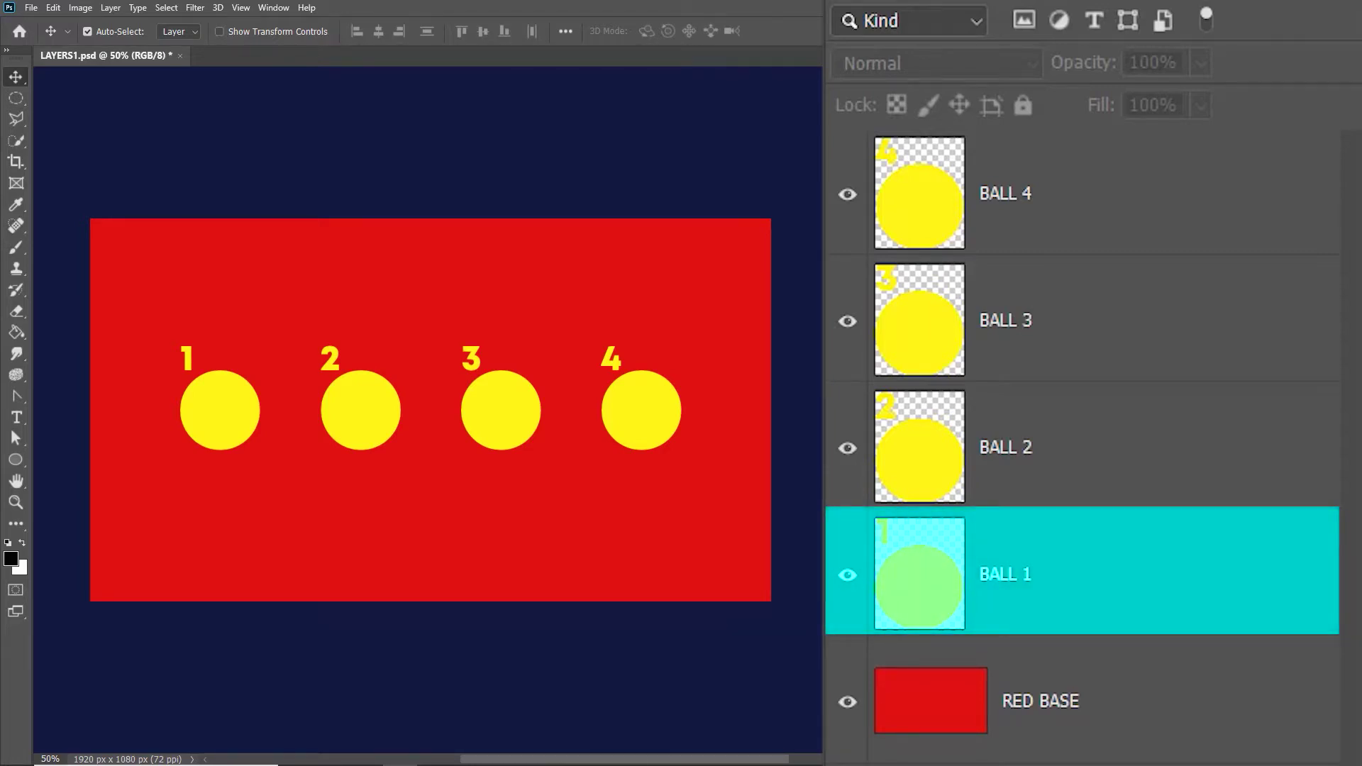
# Step: Select BALL 1 and change its blend mode to Luminosity
pyautogui.click(1007, 598)
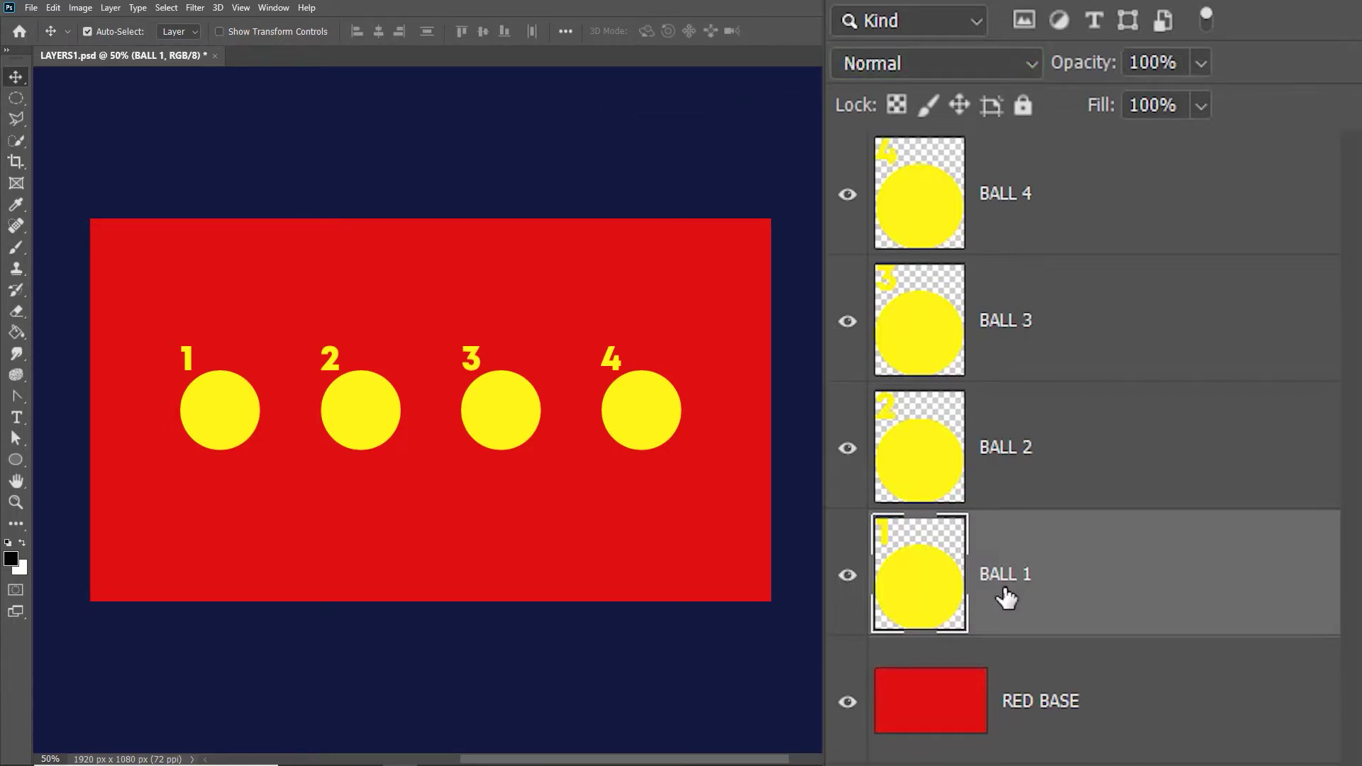
pyautogui.click(1002, 63)
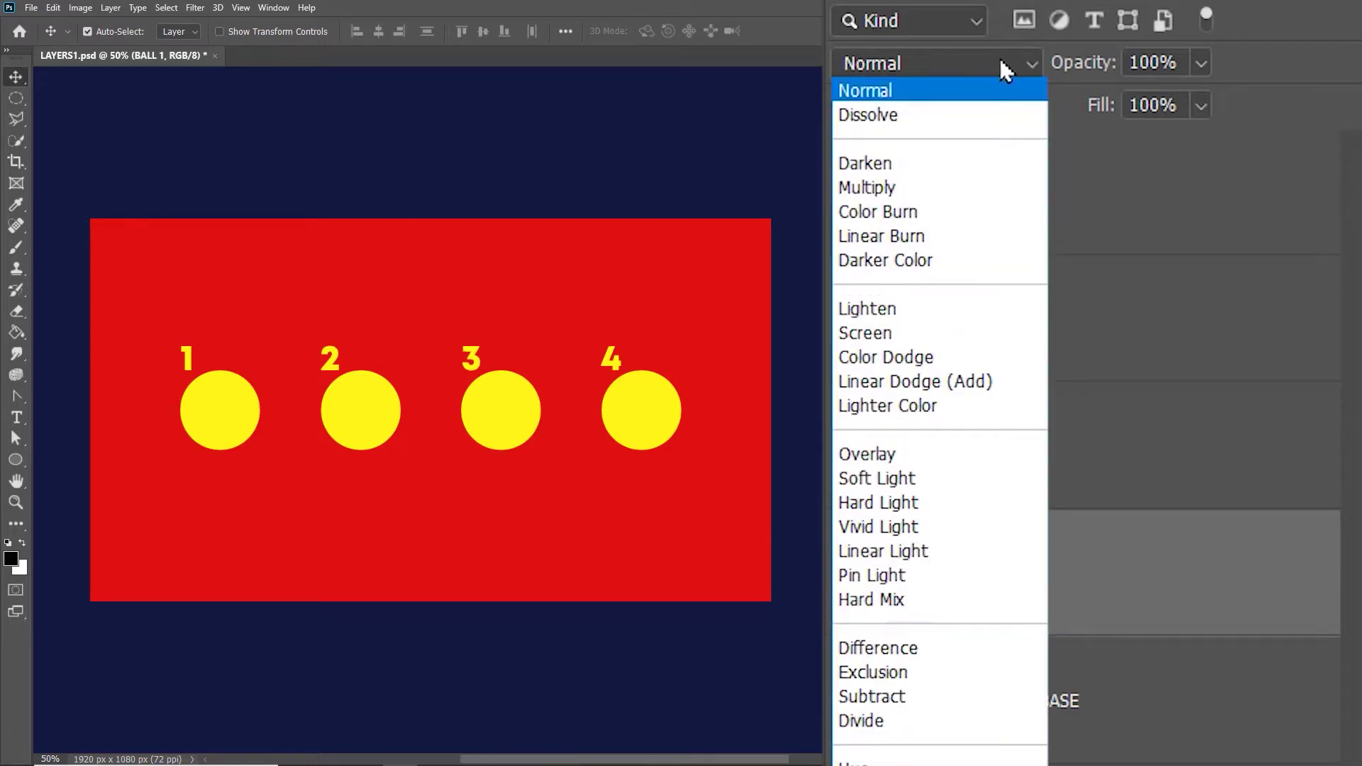
pyautogui.scroll(-4, 950, 433)
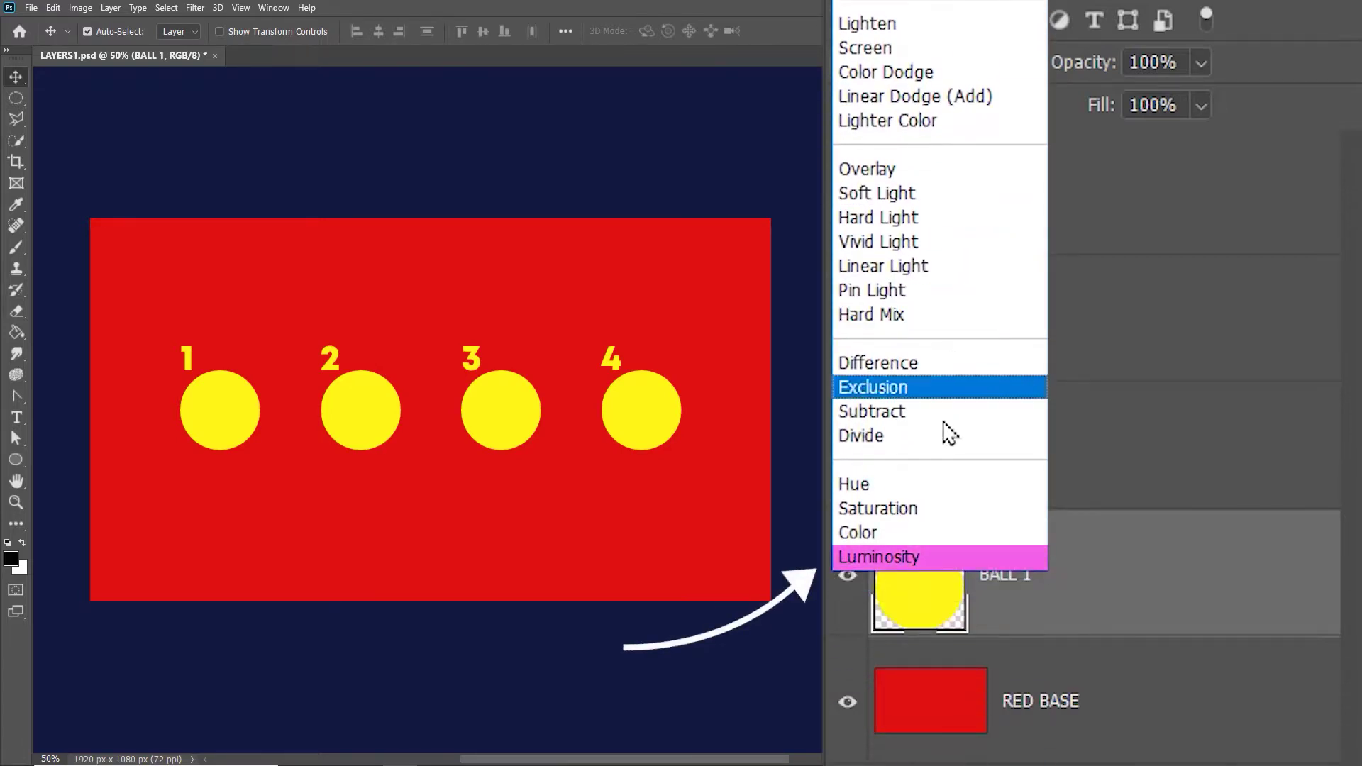
pyautogui.click(944, 559)
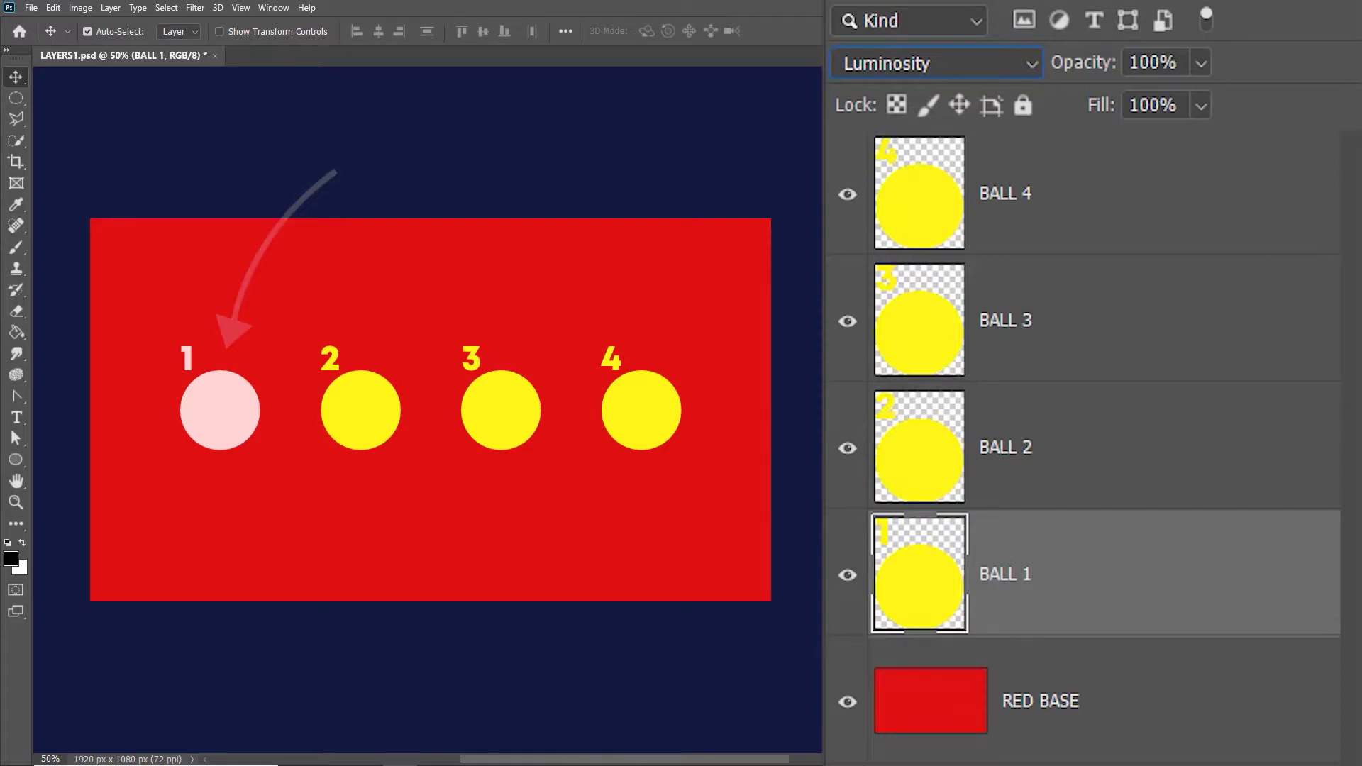
# Step: Select BALL 2 and set its blend mode to Subtract
pyautogui.click(1083, 454)
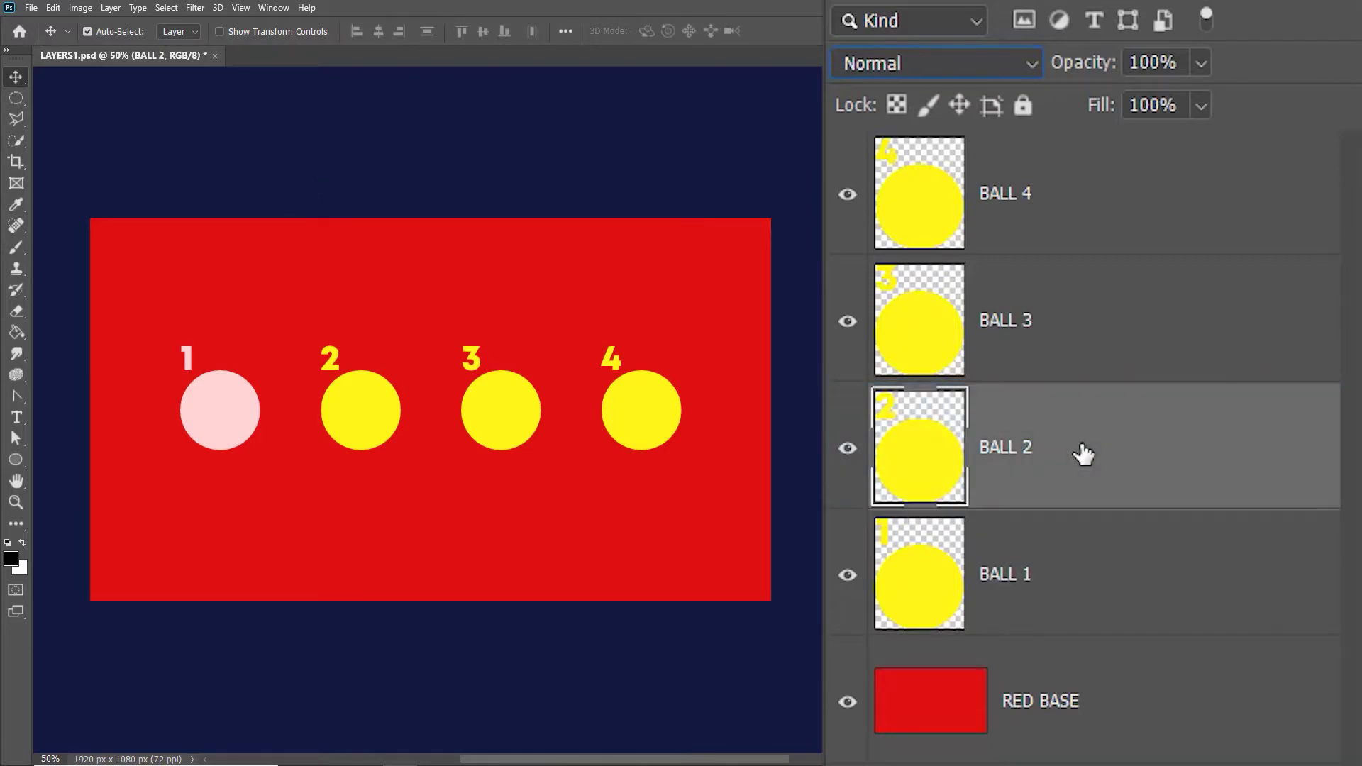
pyautogui.click(1002, 73)
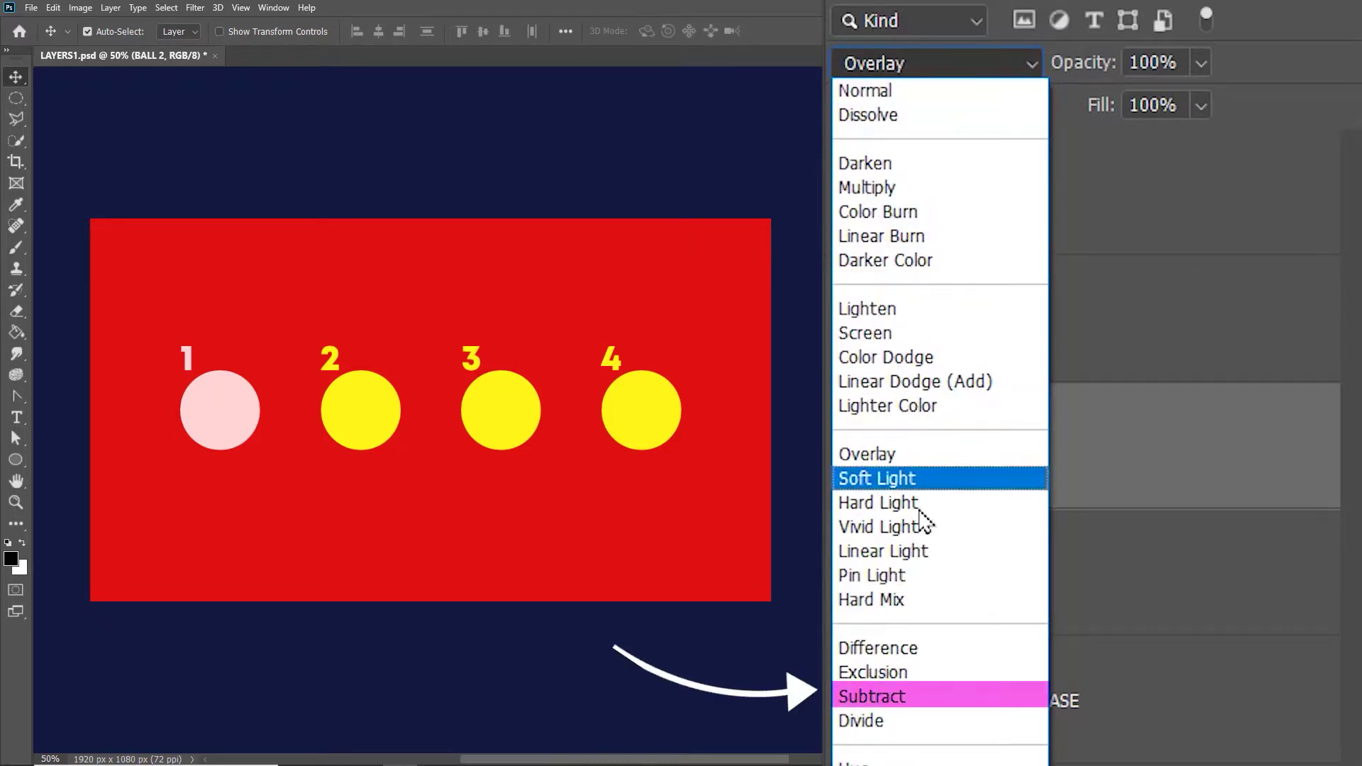
pyautogui.click(909, 698)
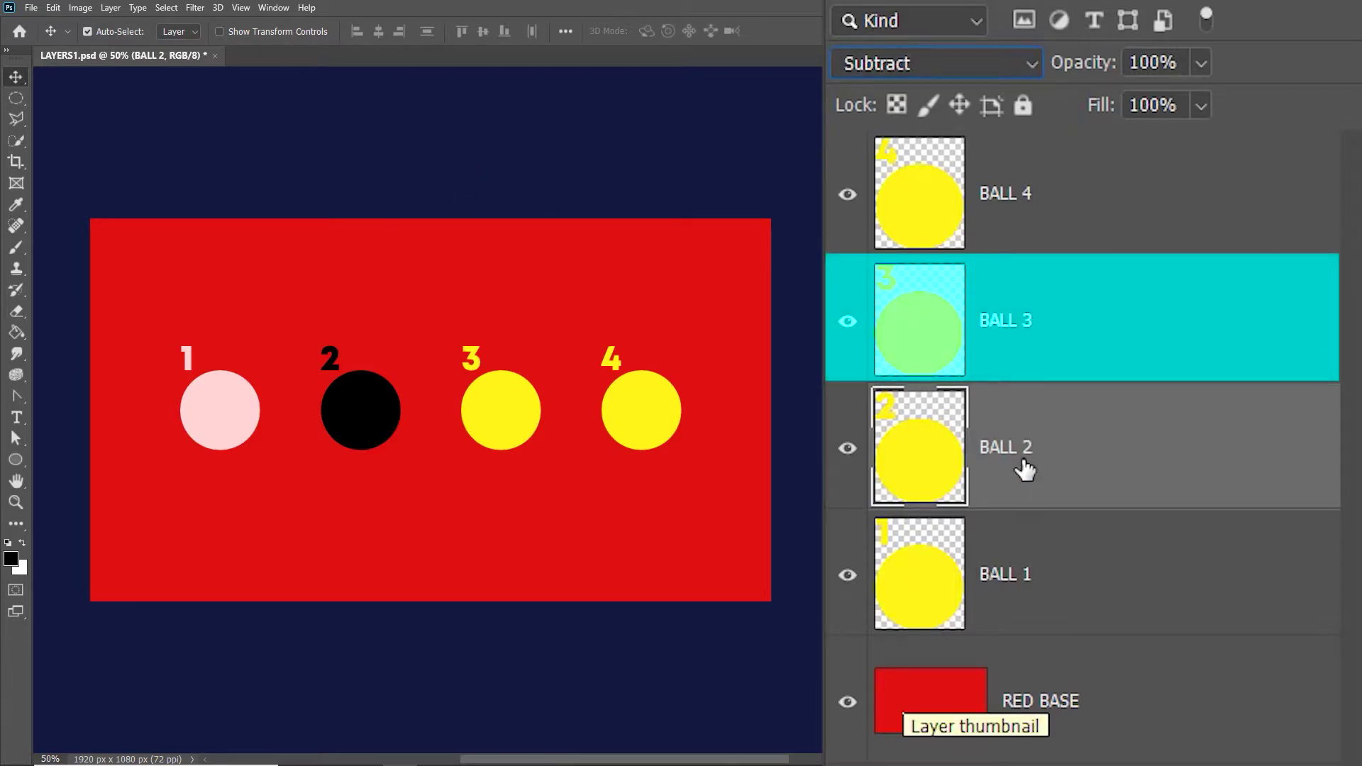
# Step: Select BALL 3 and set its blend mode to Overlay
pyautogui.click(1095, 343)
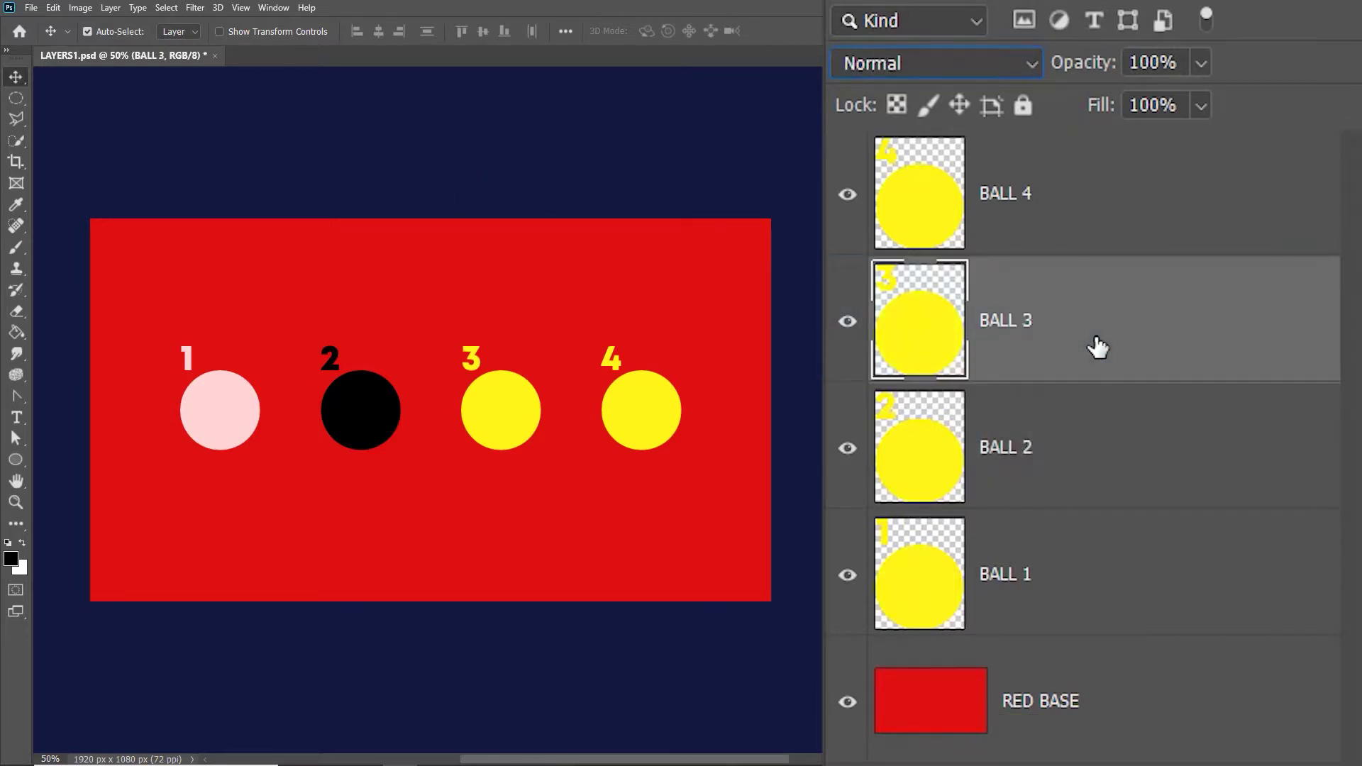
pyautogui.click(1011, 71)
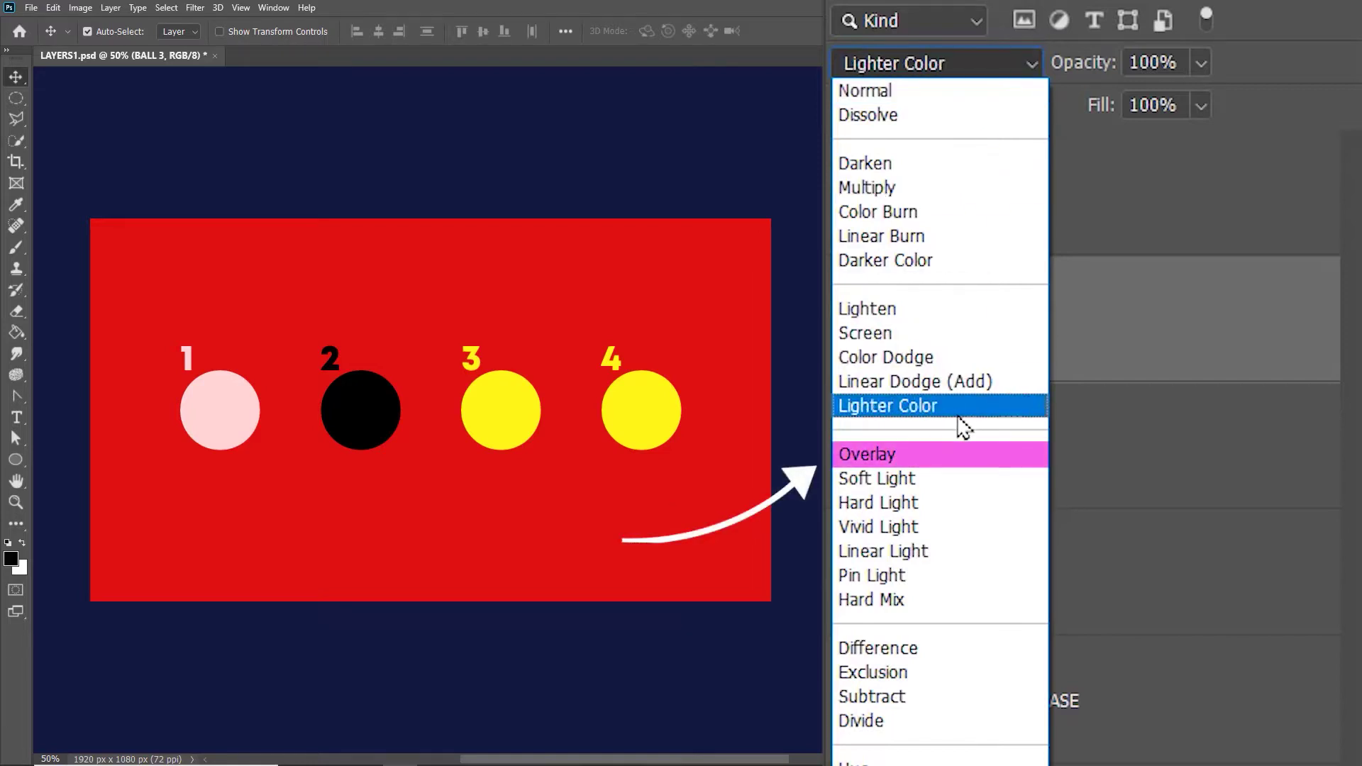
pyautogui.click(952, 457)
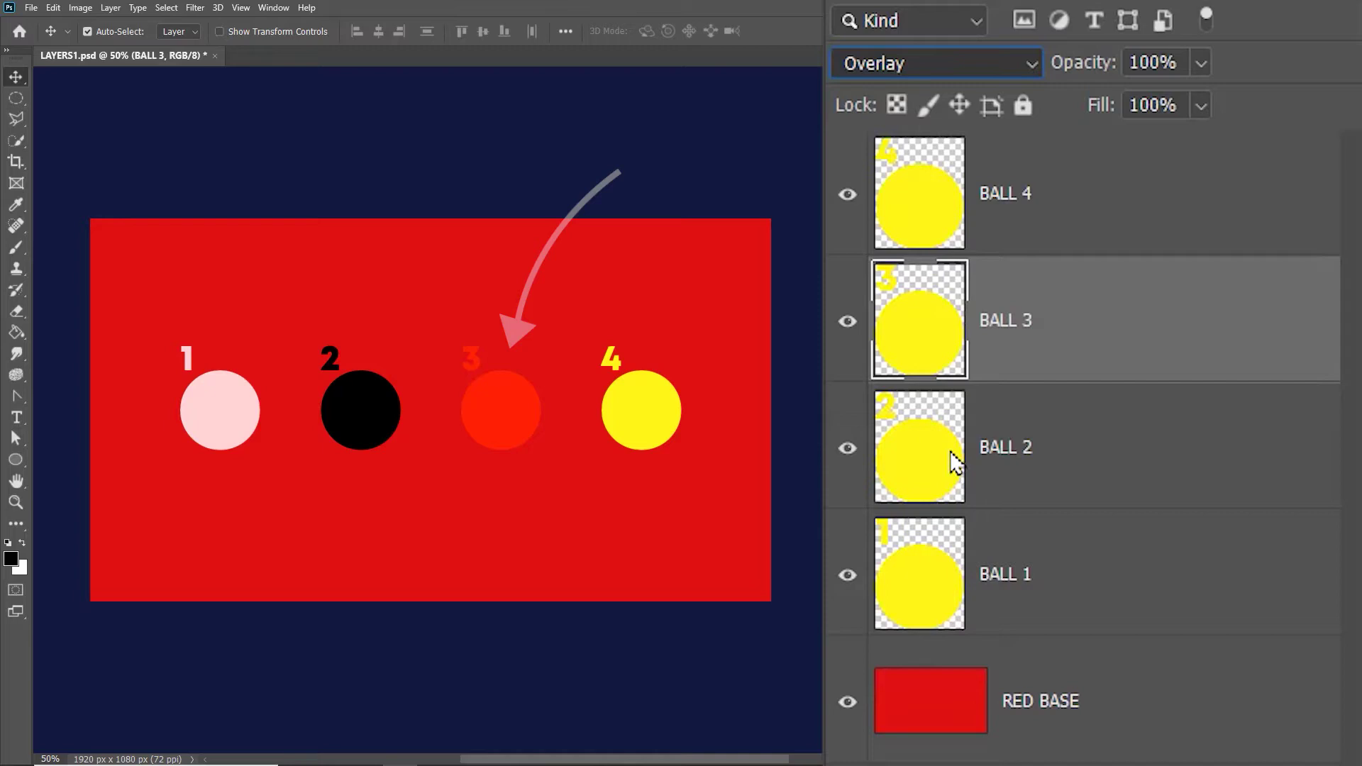
# Step: Select BALL 4 and change its blend mode to Difference
pyautogui.click(1032, 206)
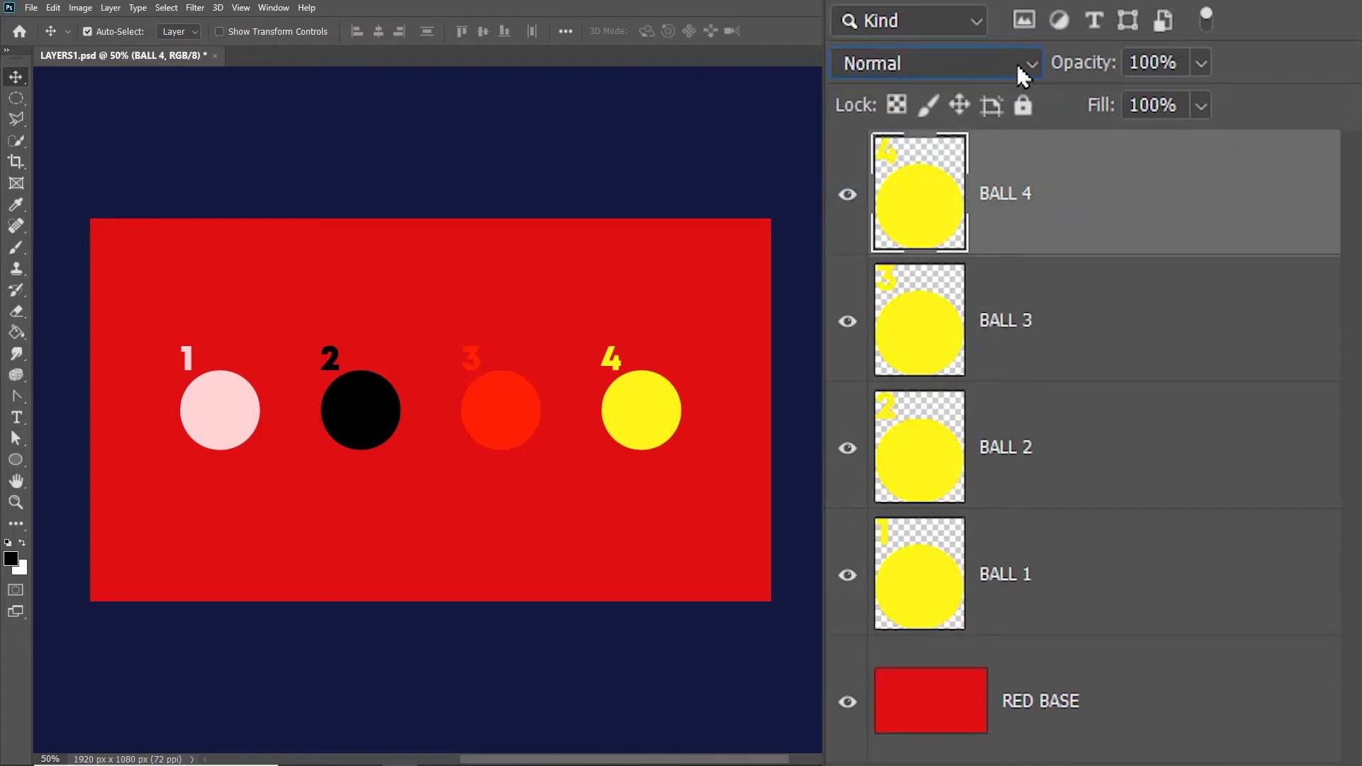
pyautogui.click(1018, 64)
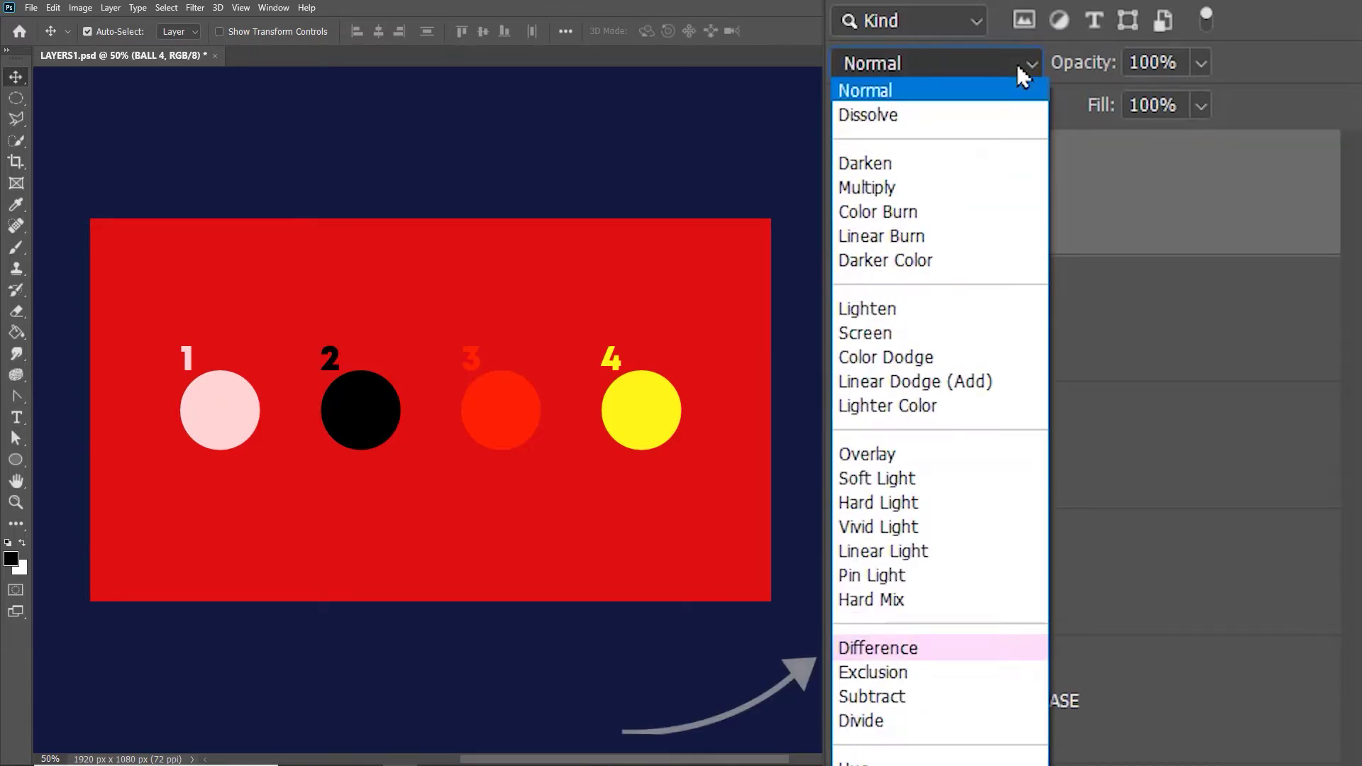
pyautogui.click(973, 648)
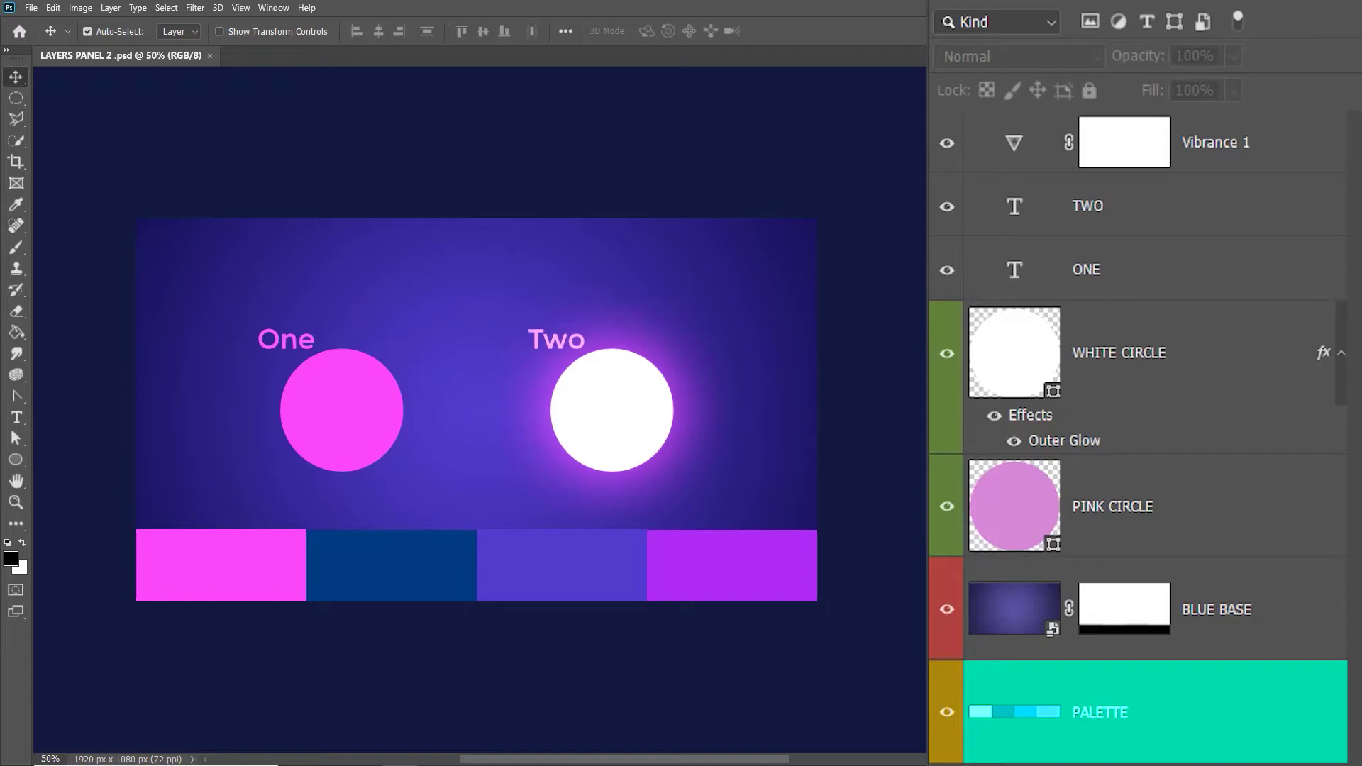
# Step: Hide and reshow the PALETTE, BLUE BASE and pink circle layers in turn
pyautogui.click(946, 712)
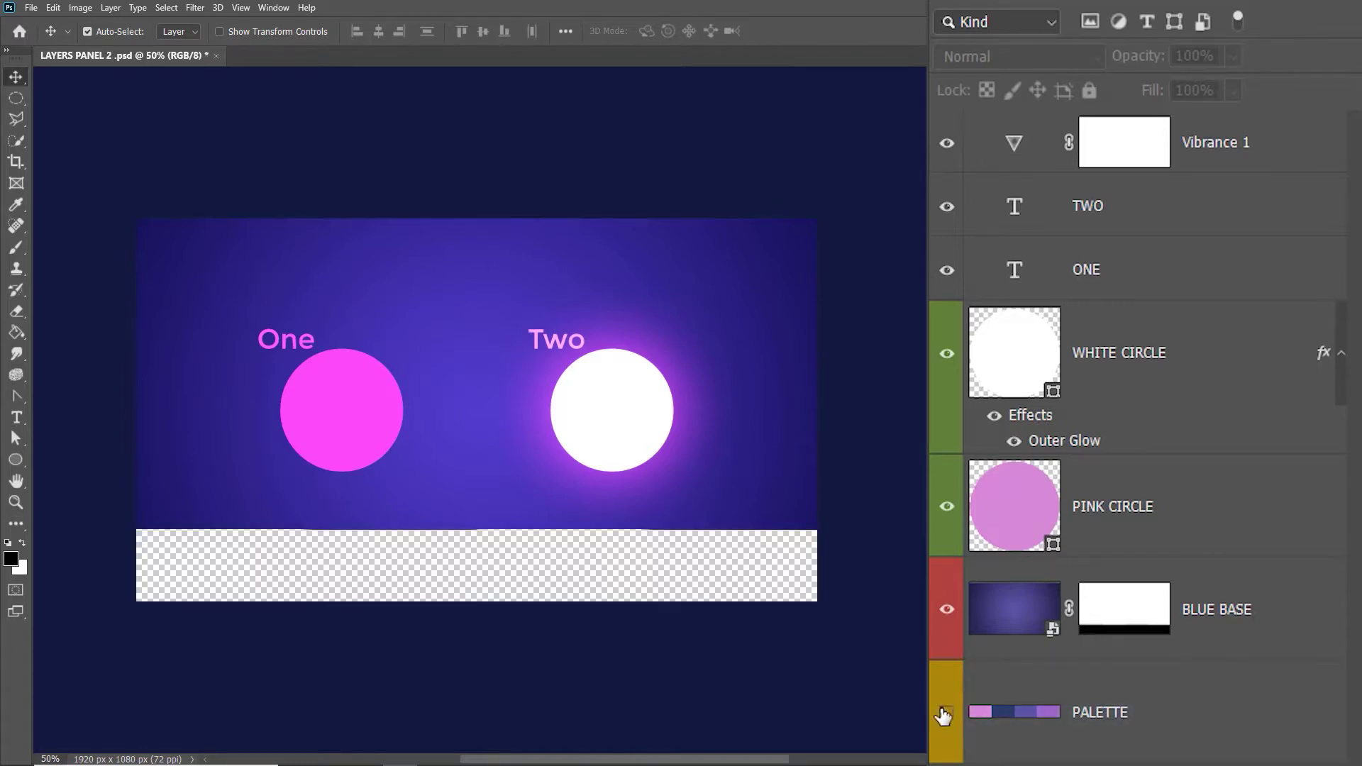
pyautogui.click(945, 712)
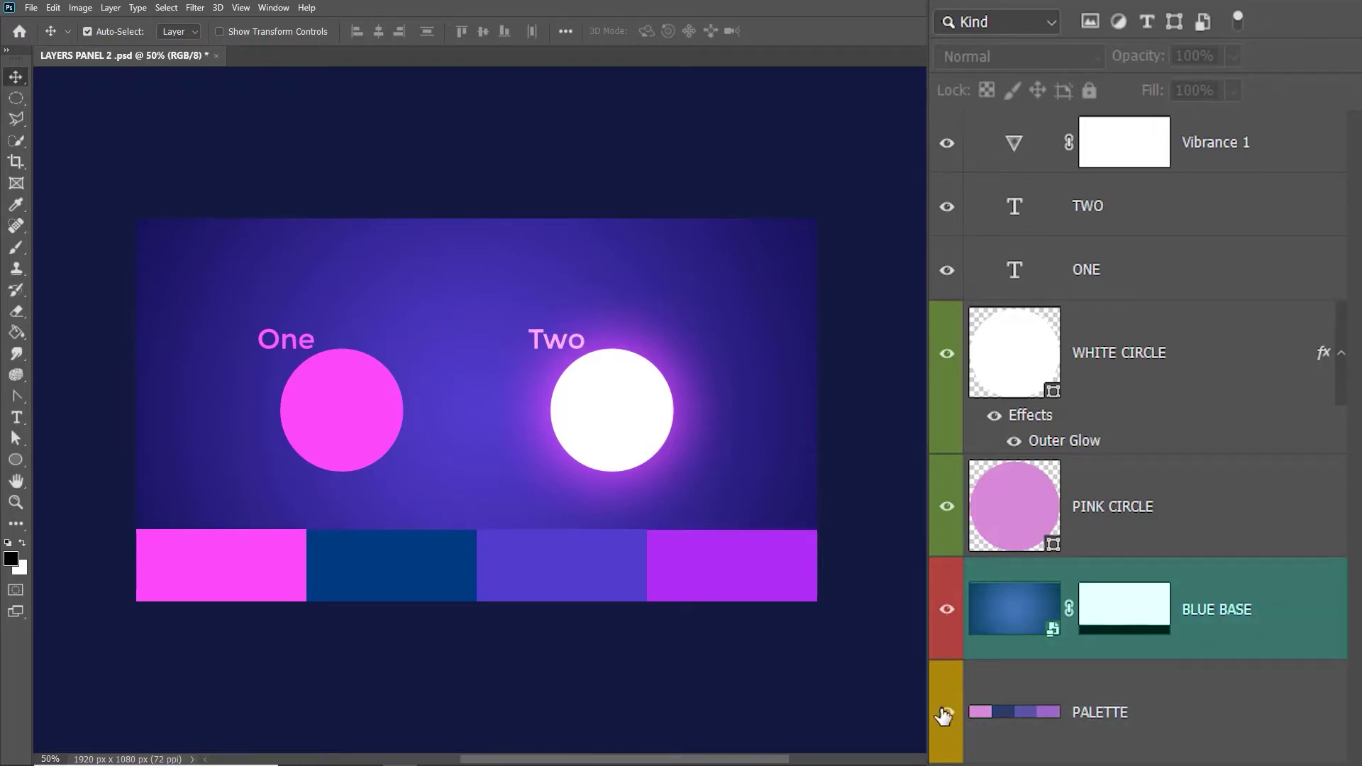
pyautogui.click(946, 612)
pyautogui.click(945, 612)
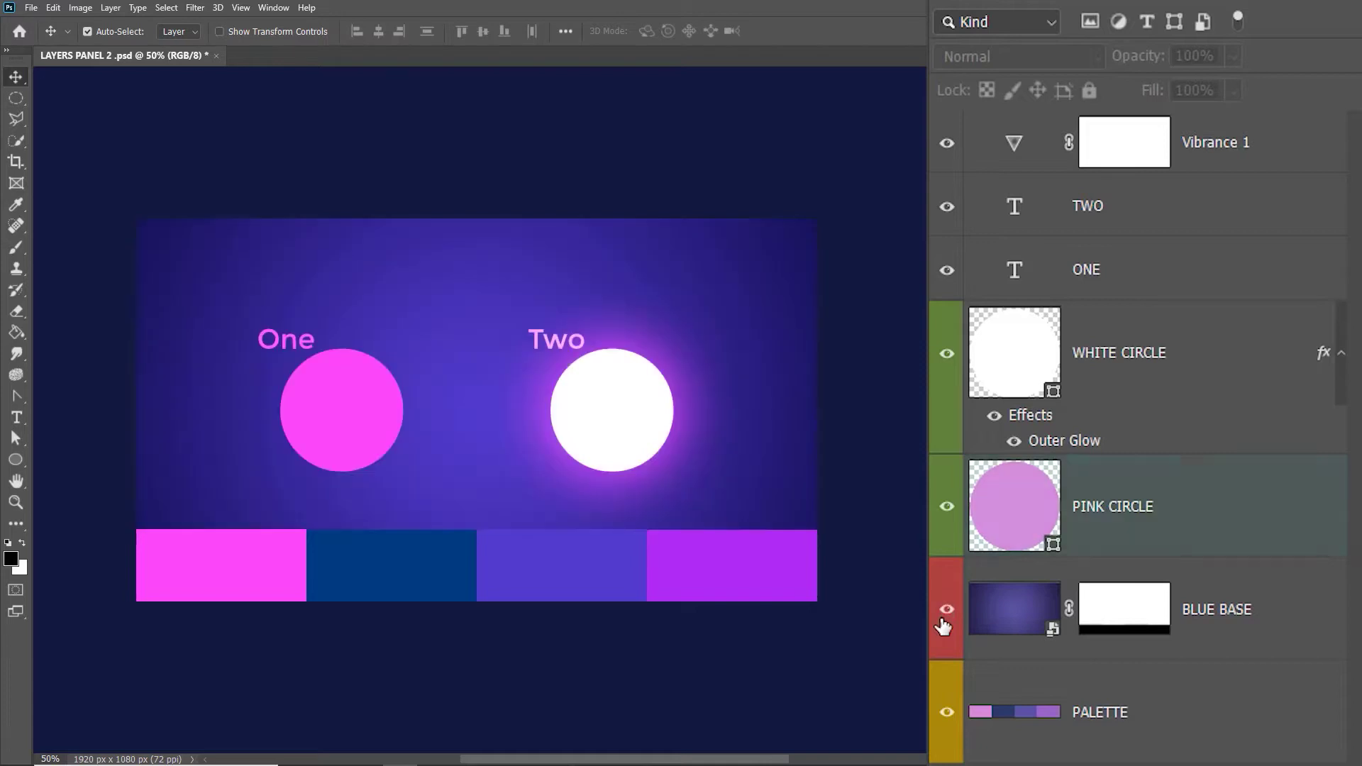
pyautogui.click(945, 523)
pyautogui.click(946, 523)
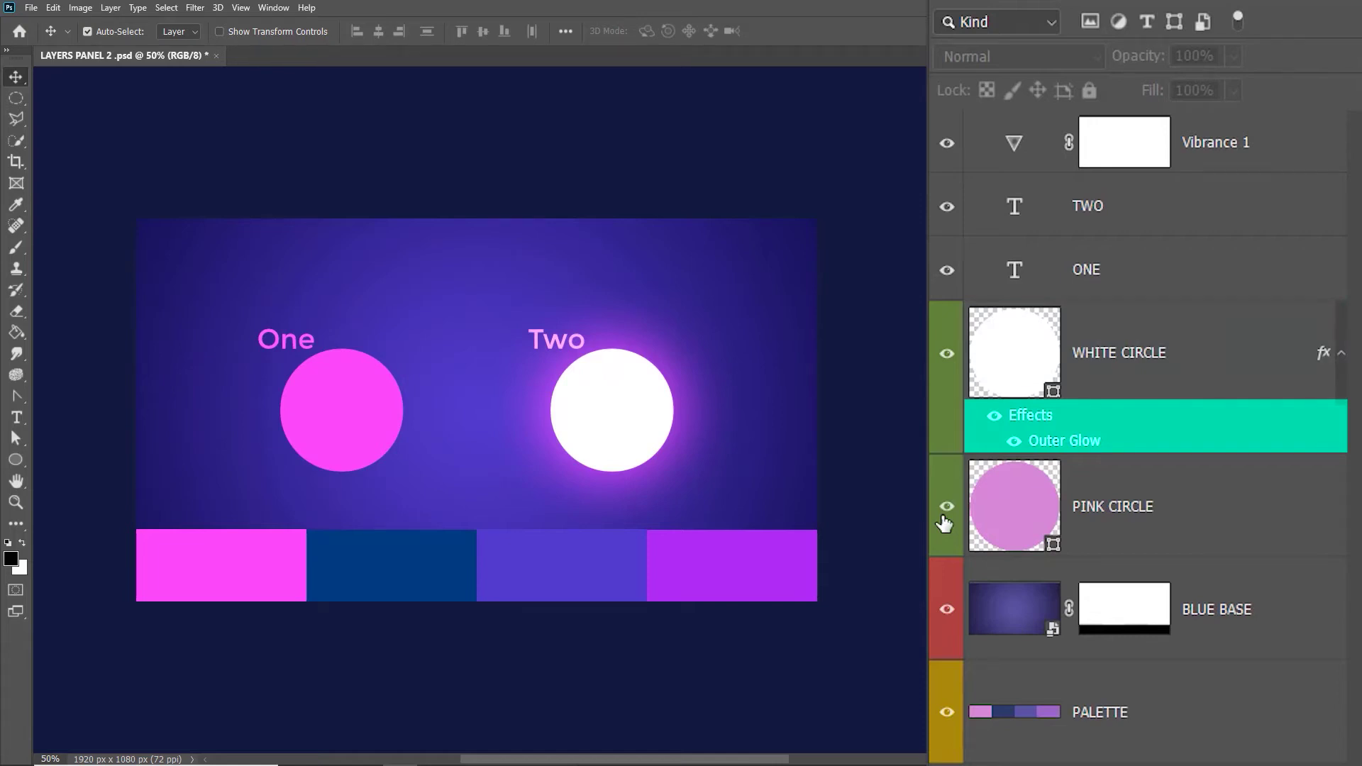
# Step: Hide and reshow the white circle, ONE and TWO layers, then hide Vibrance 1
pyautogui.click(948, 359)
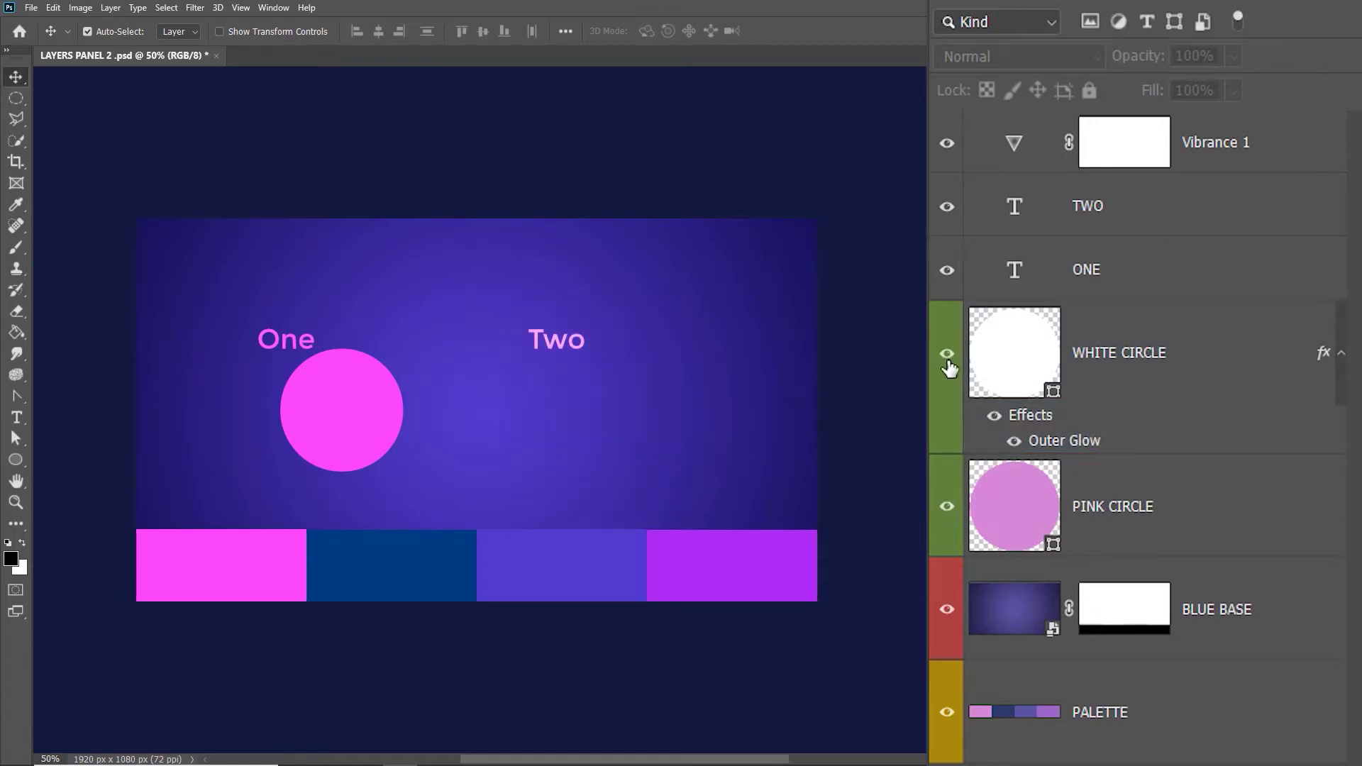
pyautogui.click(948, 359)
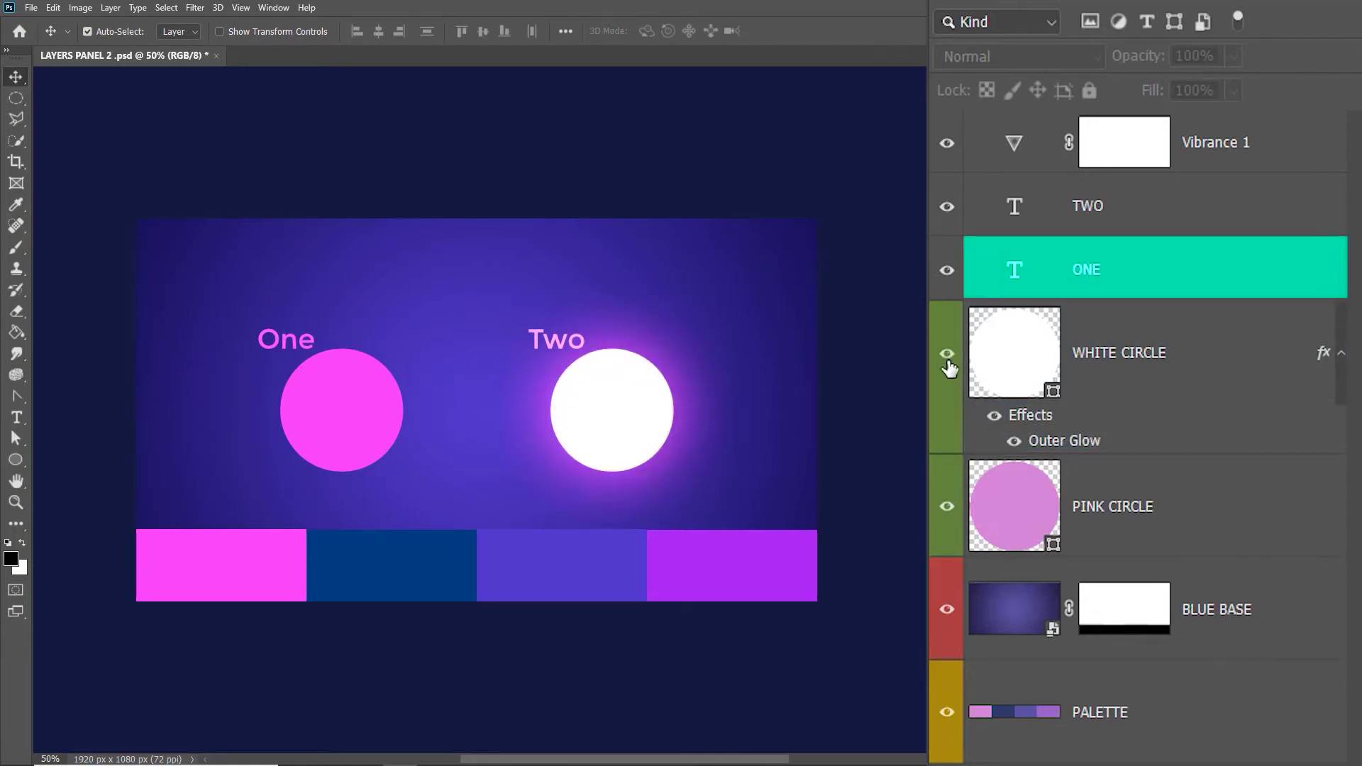
pyautogui.click(949, 273)
pyautogui.click(948, 273)
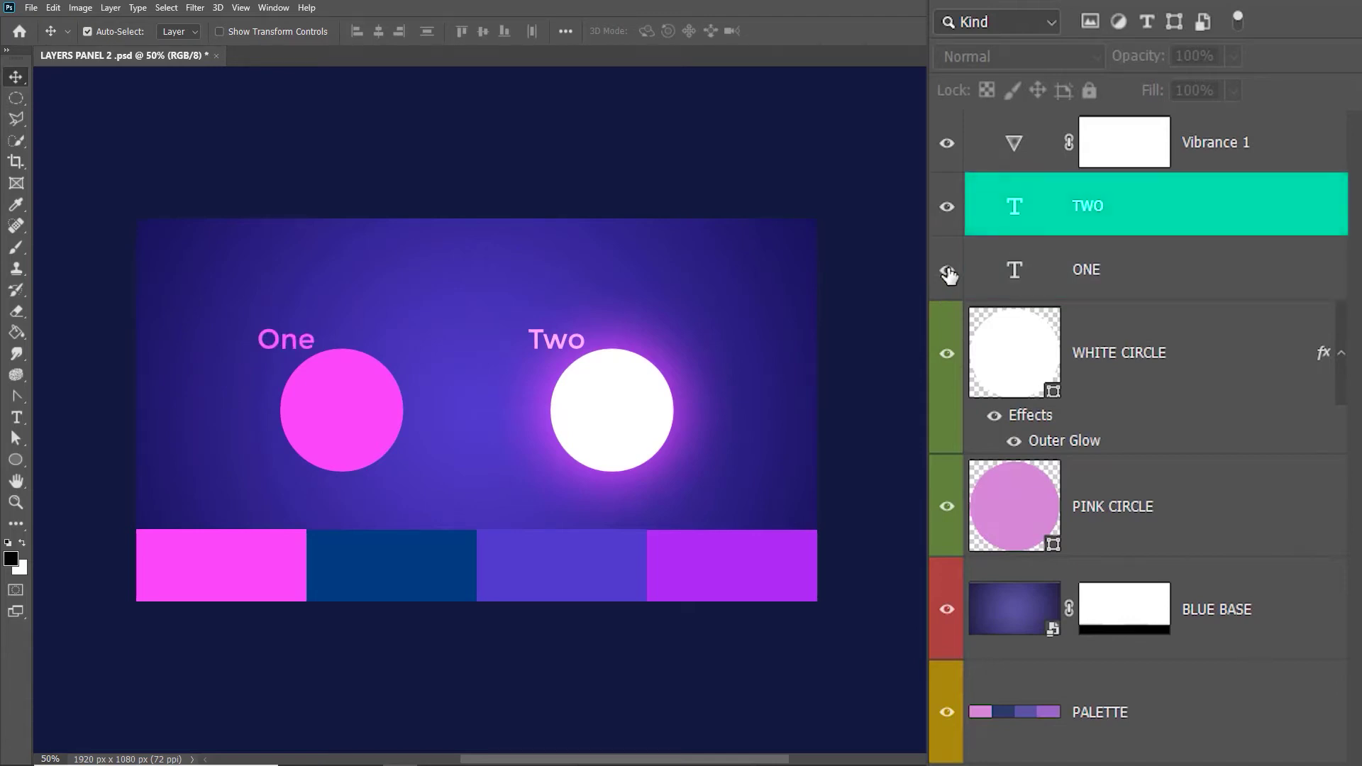
pyautogui.click(946, 219)
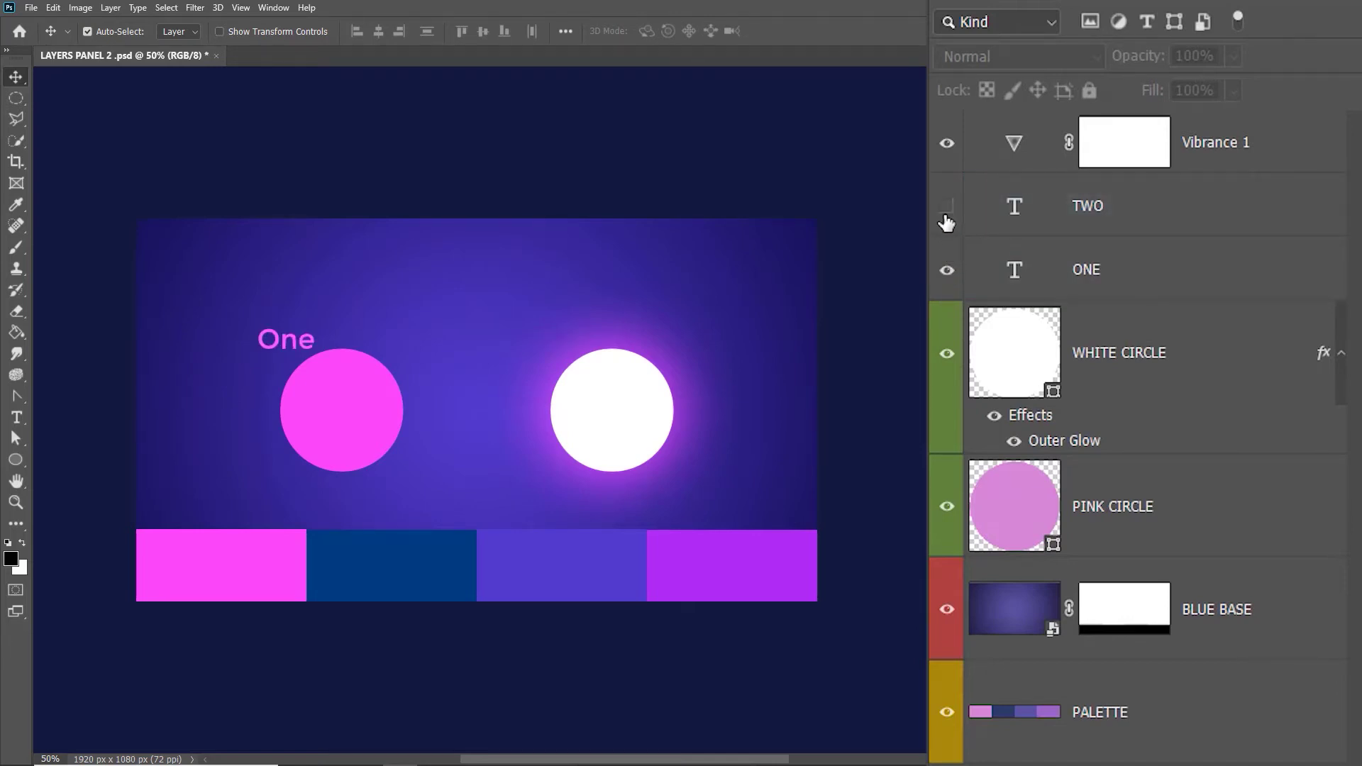
pyautogui.click(946, 219)
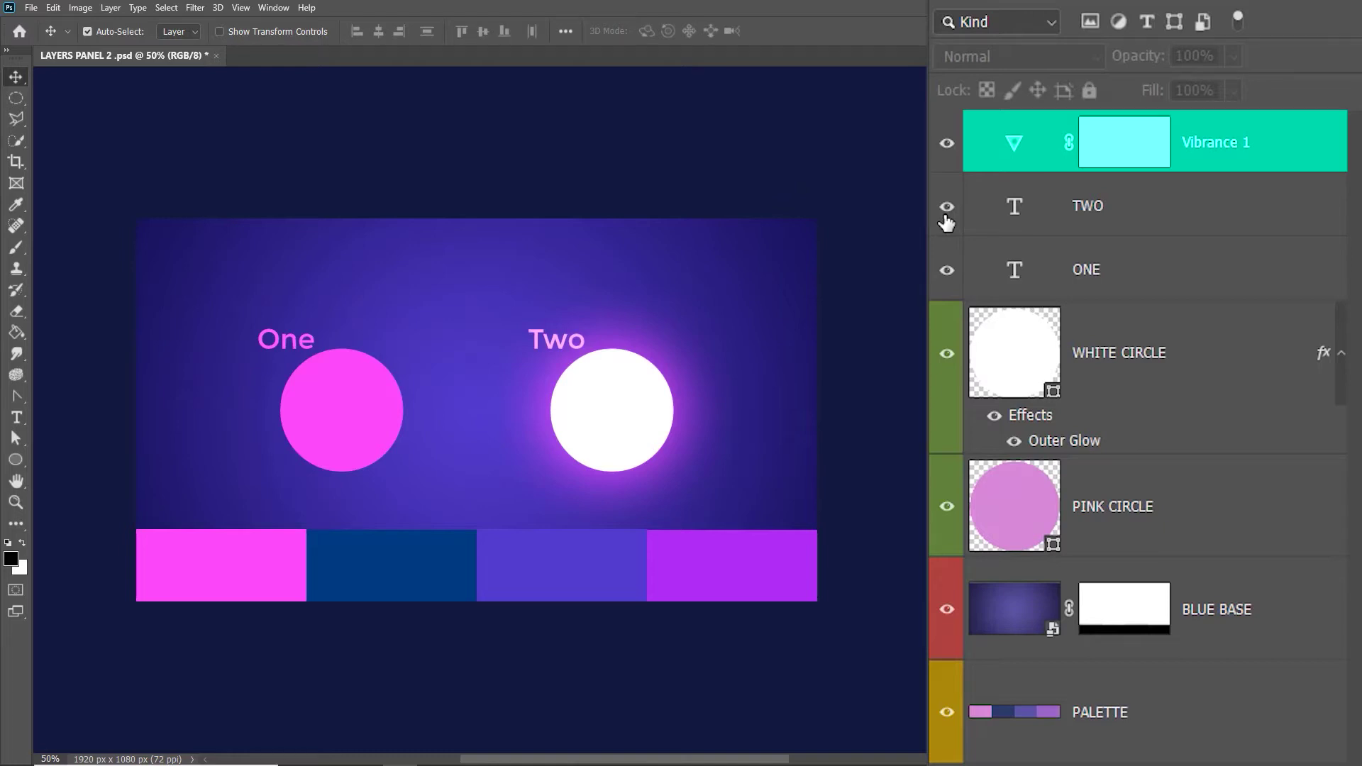
pyautogui.click(948, 146)
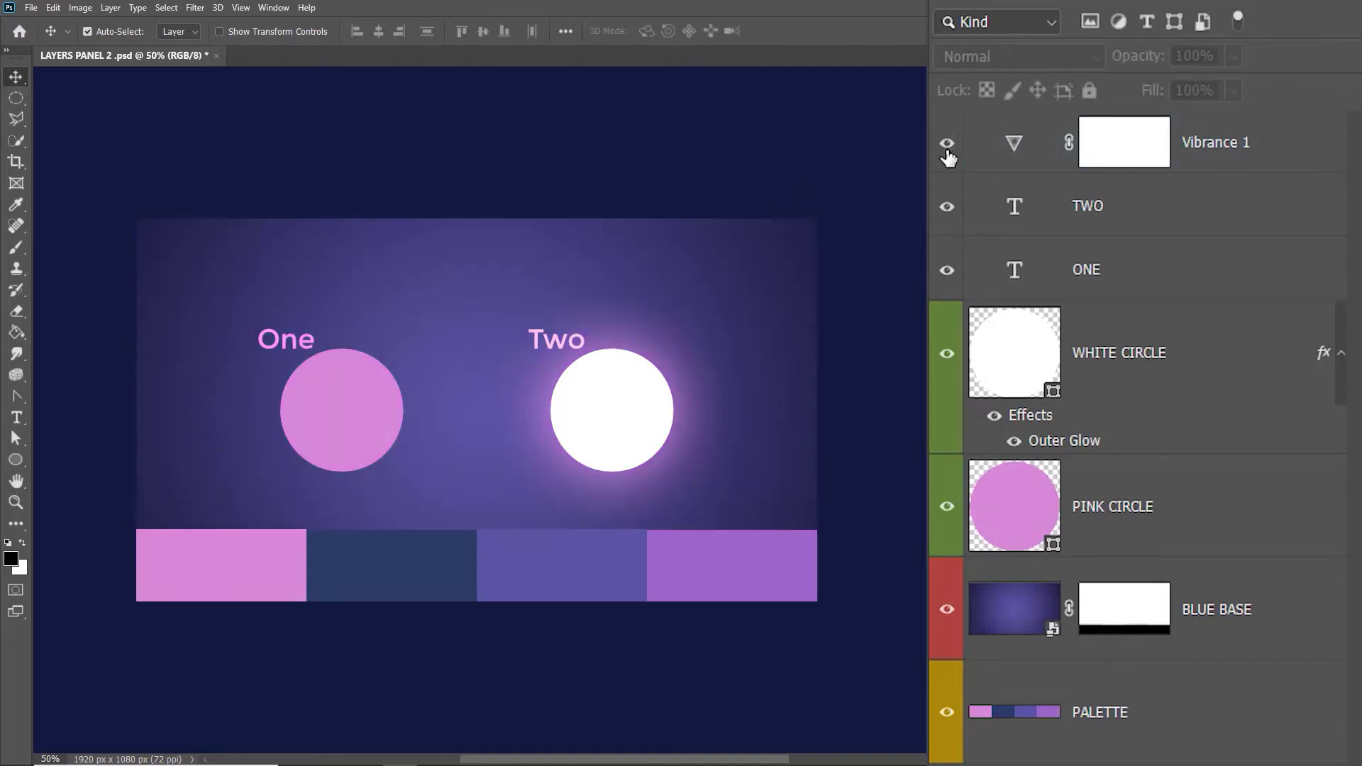
# Step: Filter the Layers panel by Kind to pixel layers, toggling the filter switch off and on
pyautogui.click(999, 27)
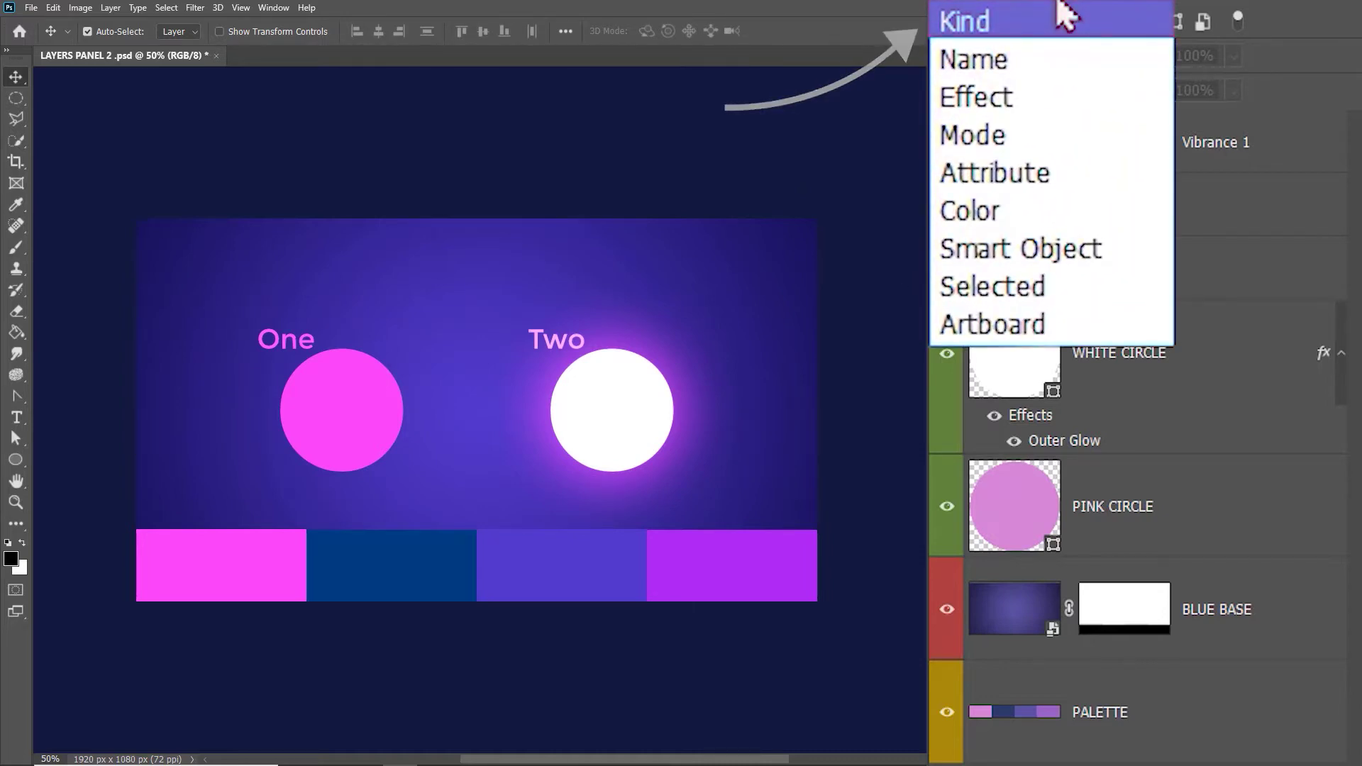
pyautogui.click(997, 41)
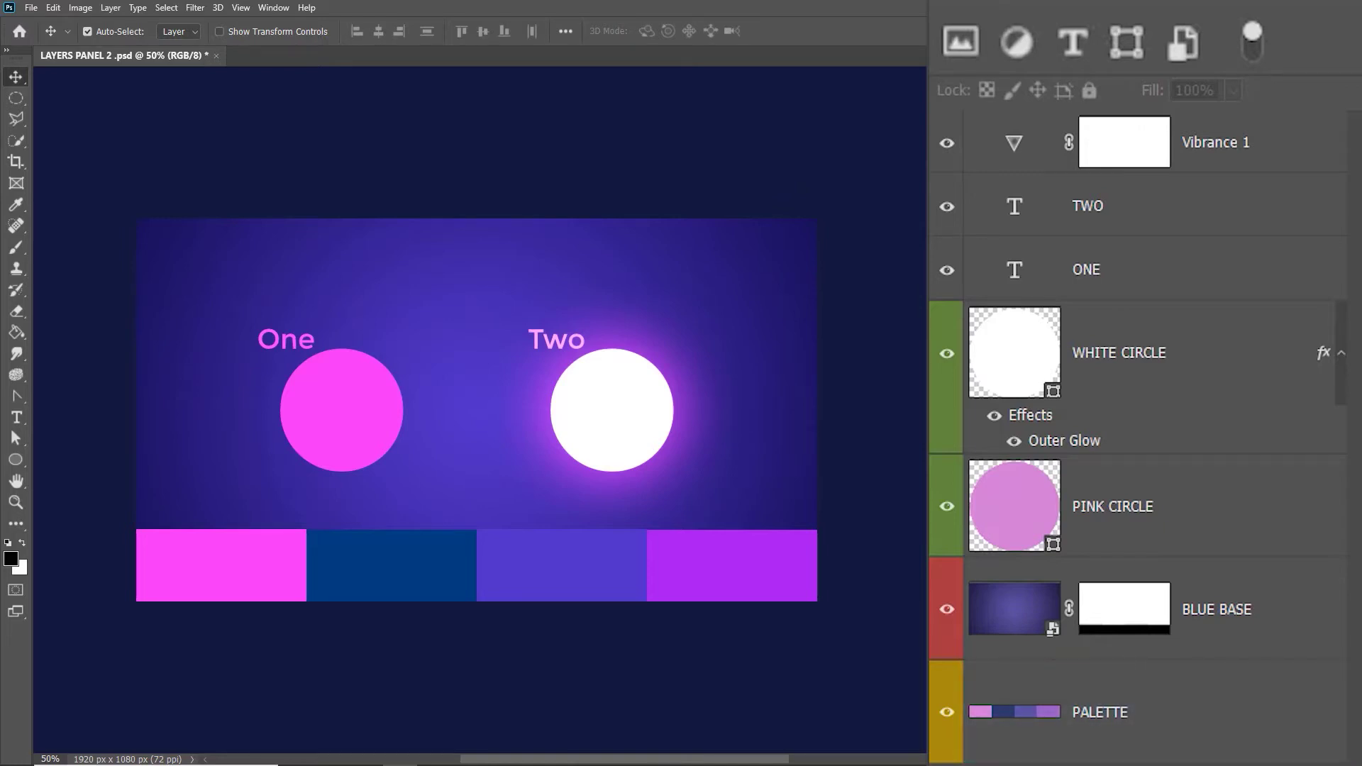
pyautogui.click(961, 41)
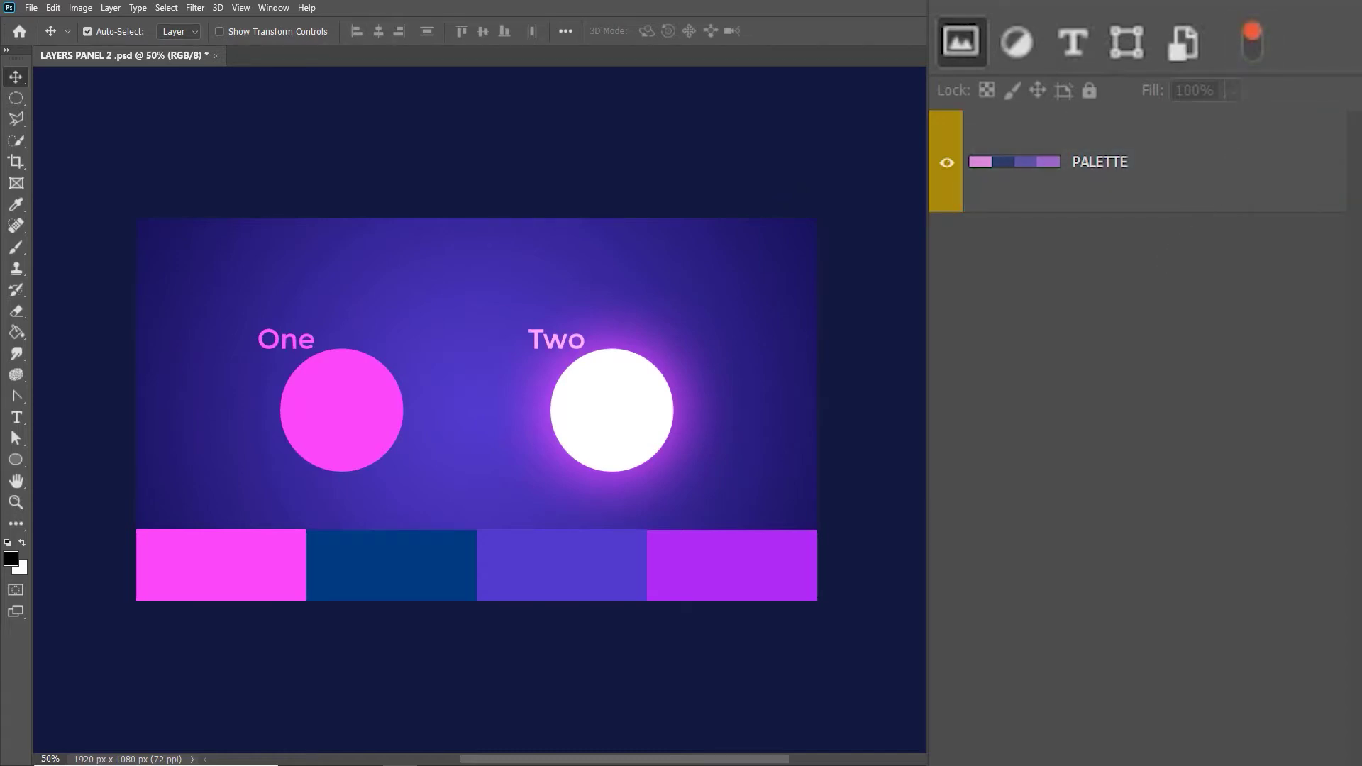
pyautogui.click(1254, 46)
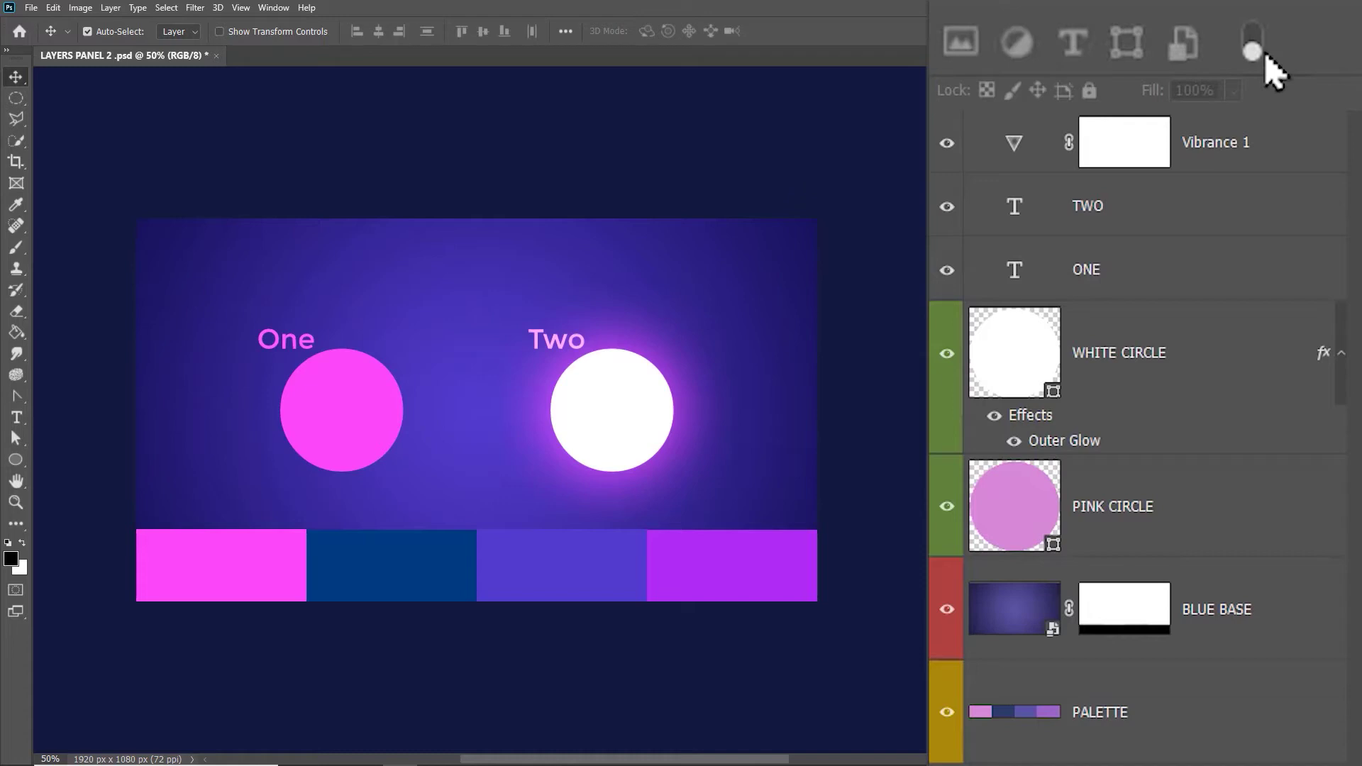
pyautogui.click(1262, 48)
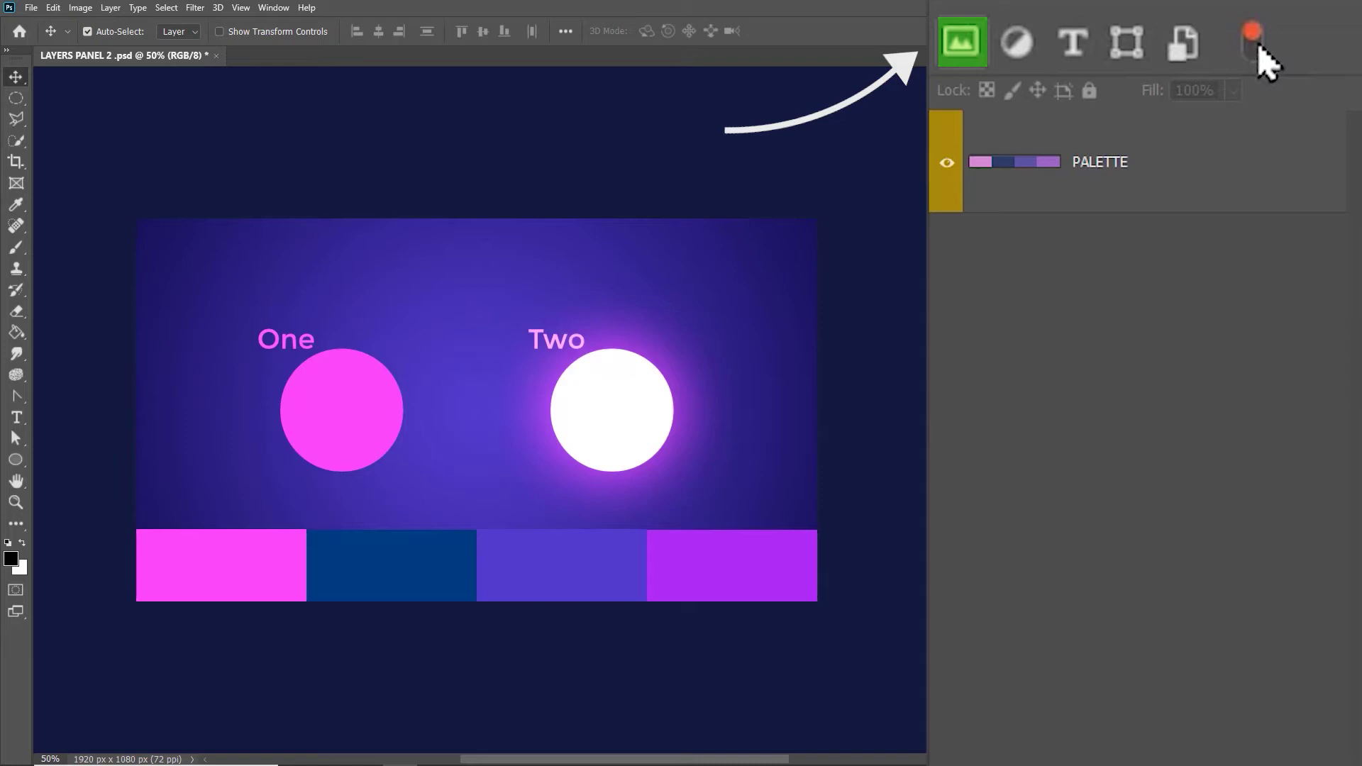
# Step: Drop the pixel filter, briefly show adjustment layers only, then filter to type layers
pyautogui.click(967, 55)
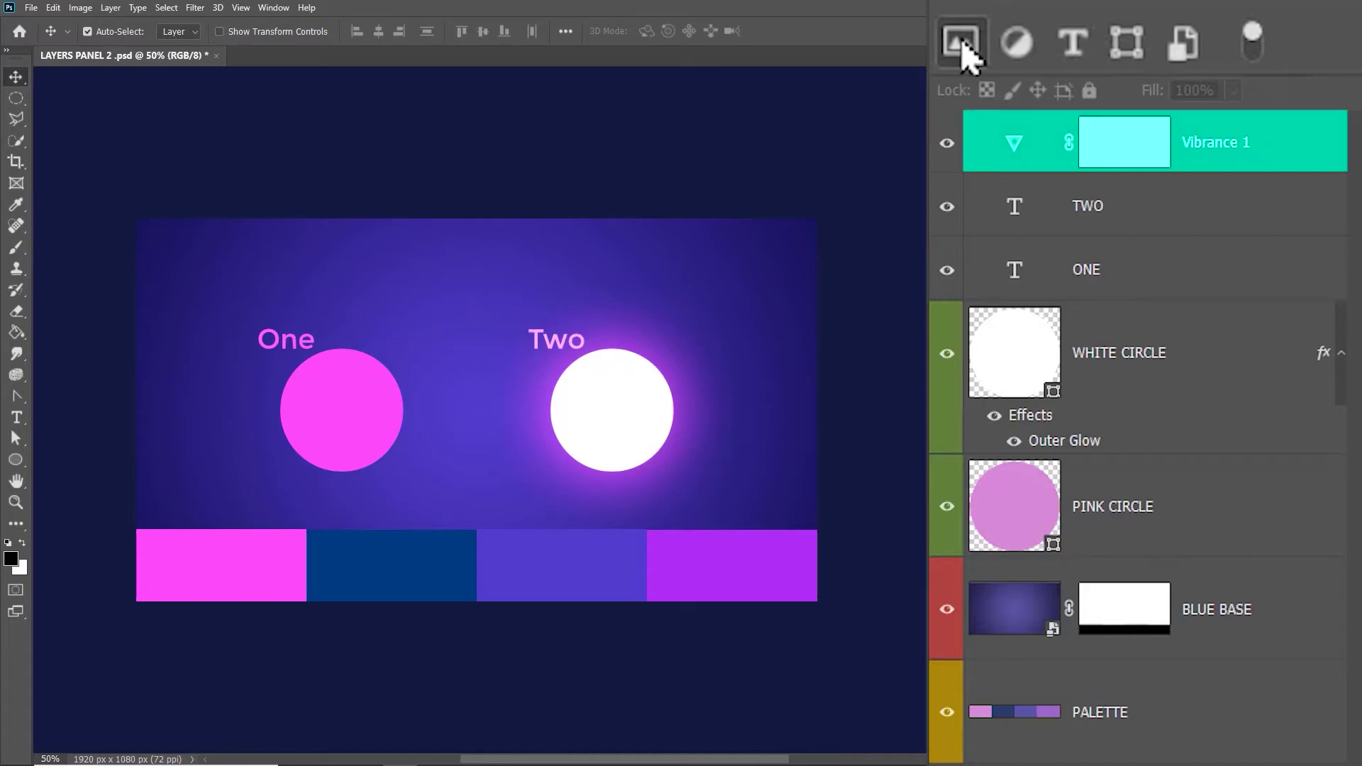
pyautogui.click(1019, 41)
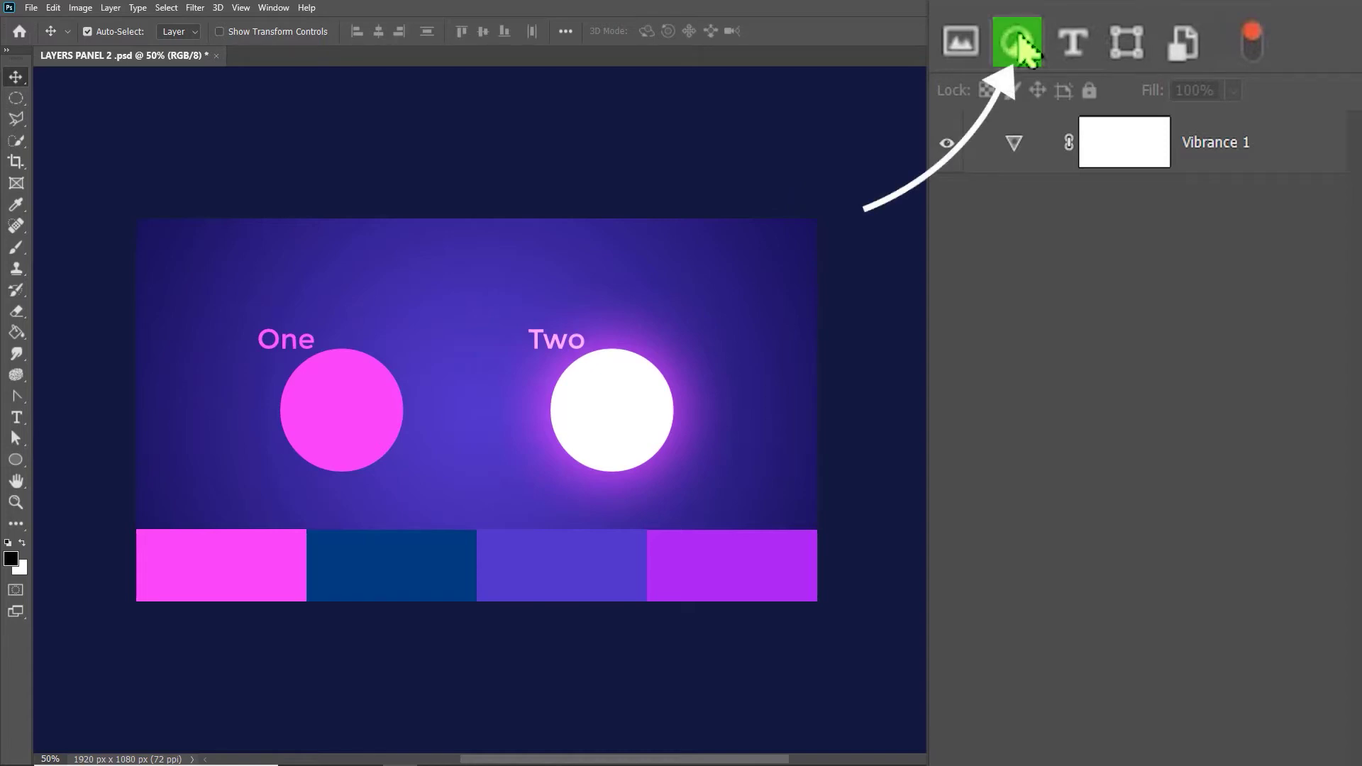
pyautogui.click(1020, 44)
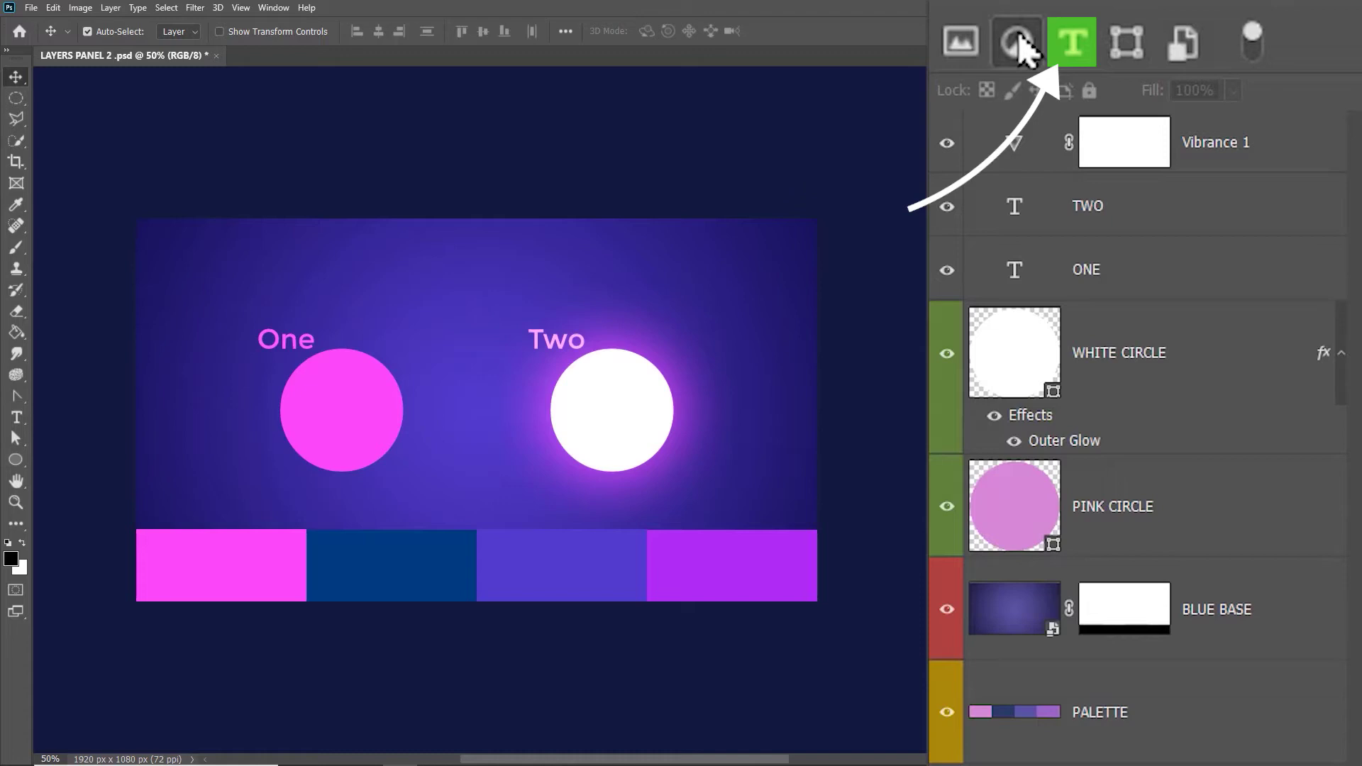
pyautogui.click(1073, 44)
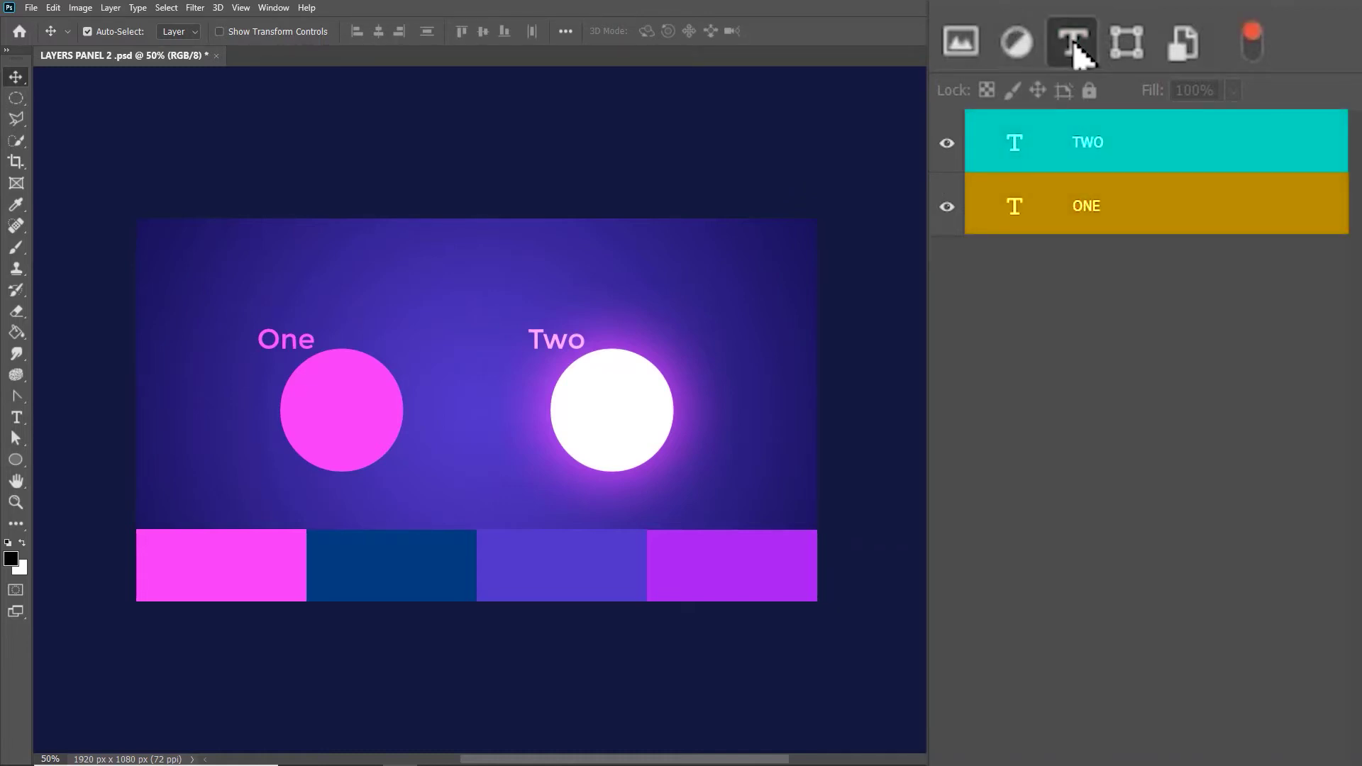
# Step: Clear the type filter and try the shape and smart object filters one at a time
pyautogui.click(1073, 44)
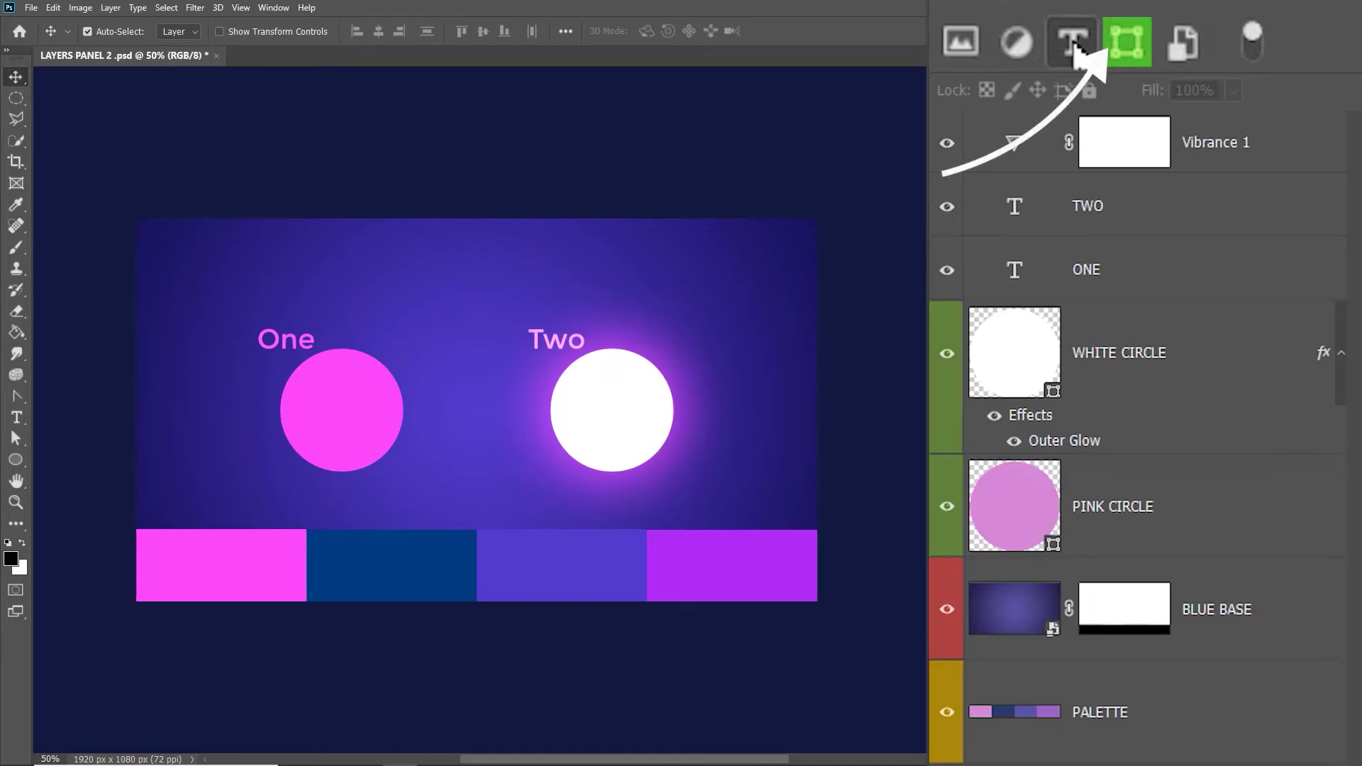
pyautogui.click(1126, 43)
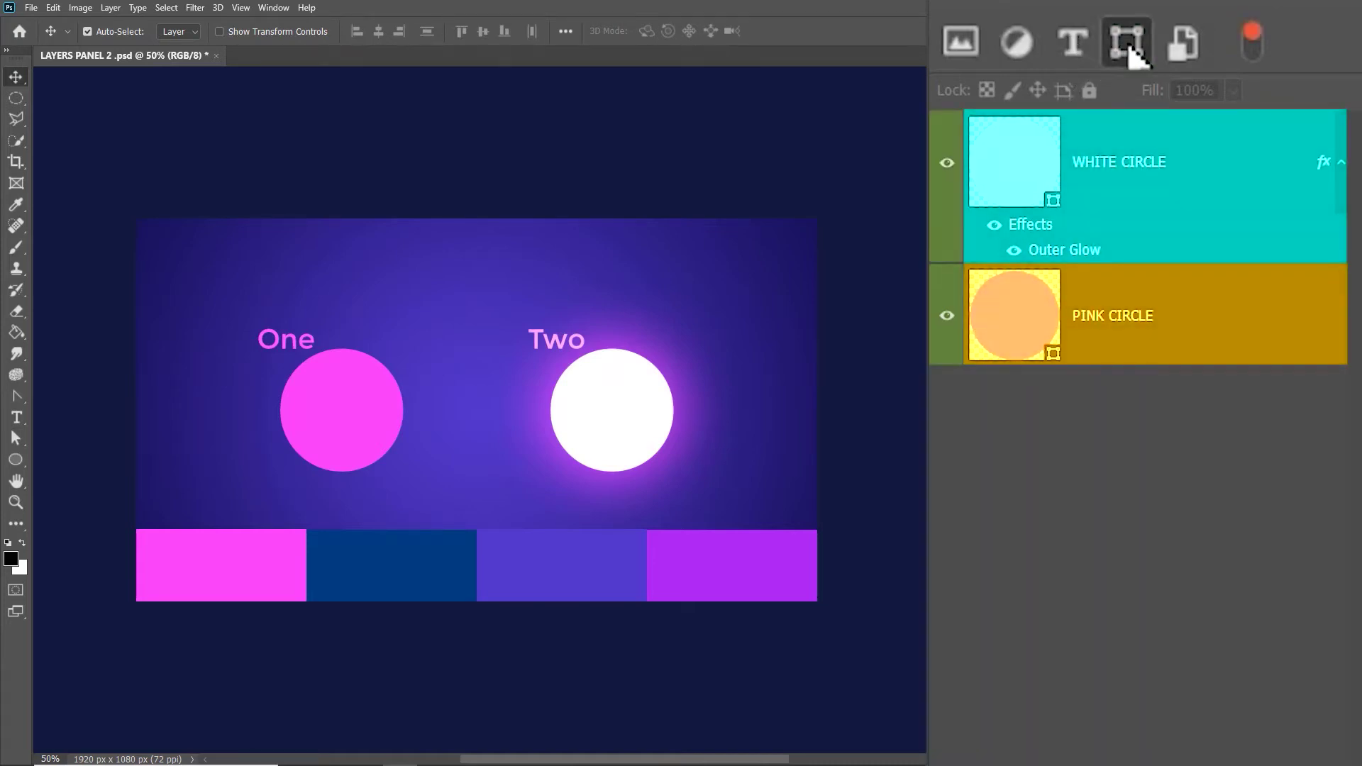
pyautogui.click(1127, 42)
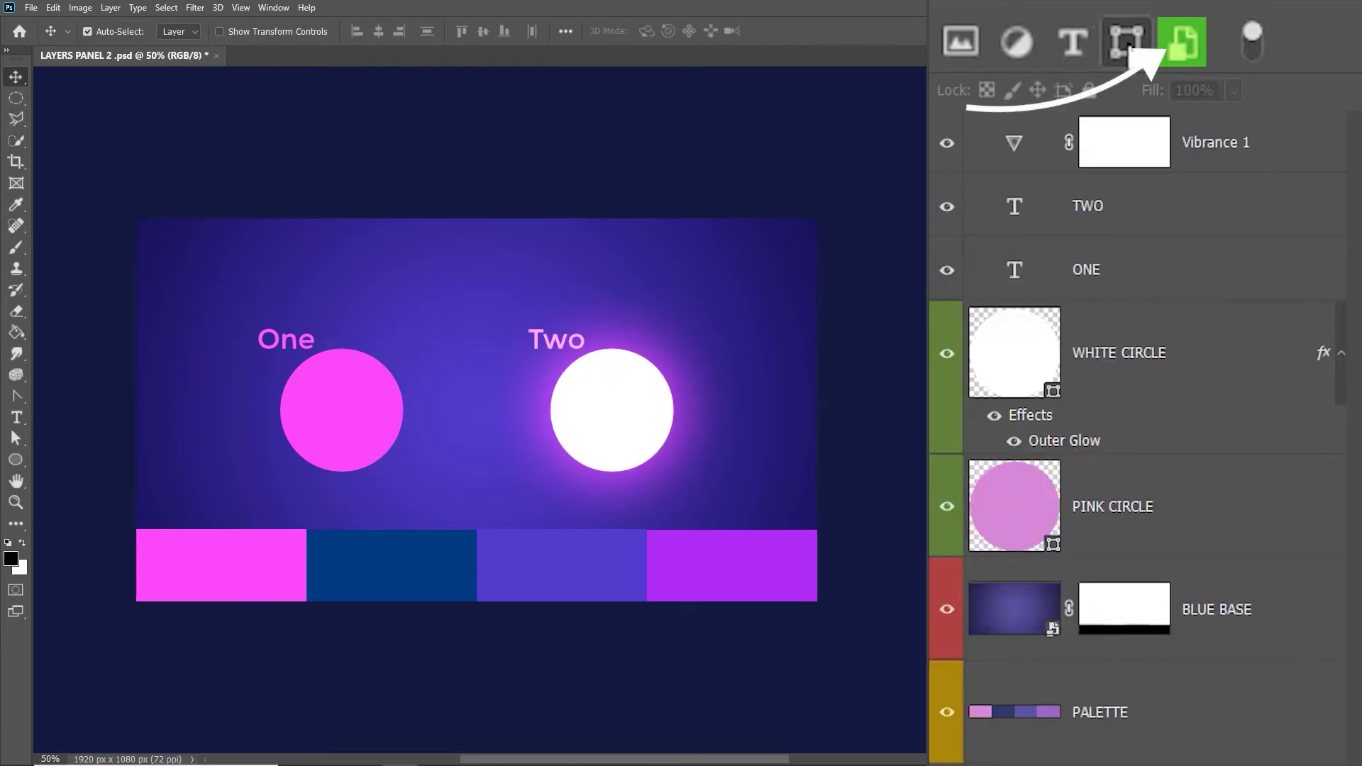
pyautogui.click(1186, 47)
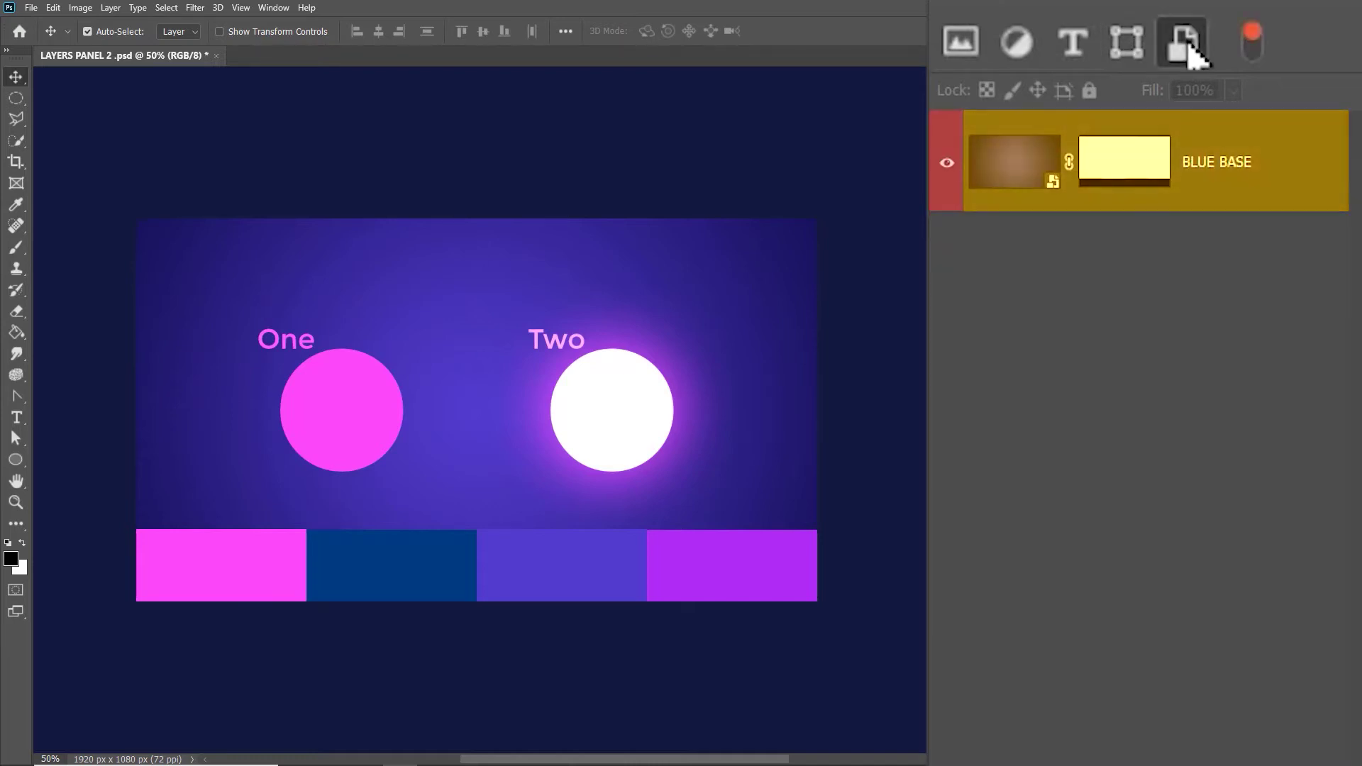
pyautogui.click(1189, 49)
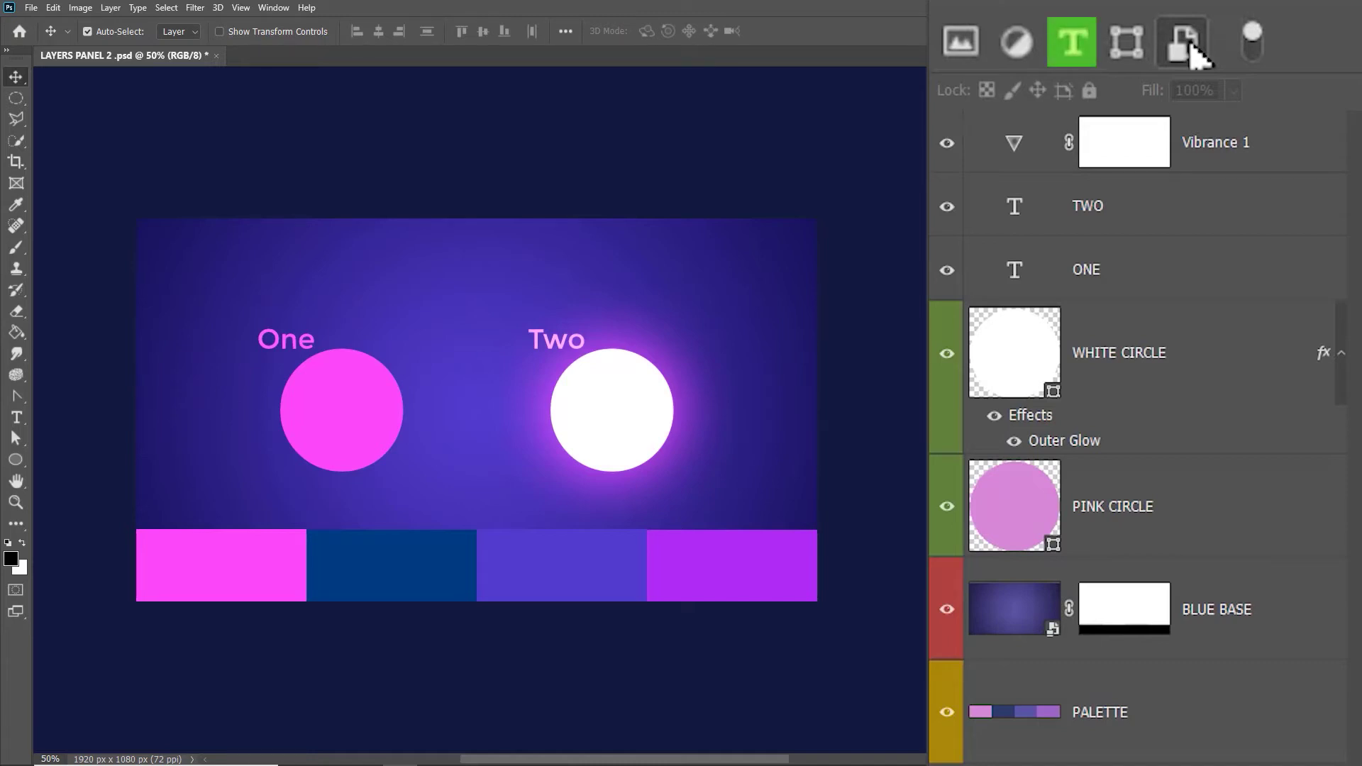
# Step: Filter to type plus adjustment layers, then flip the filter switch off and on
pyautogui.click(1067, 50)
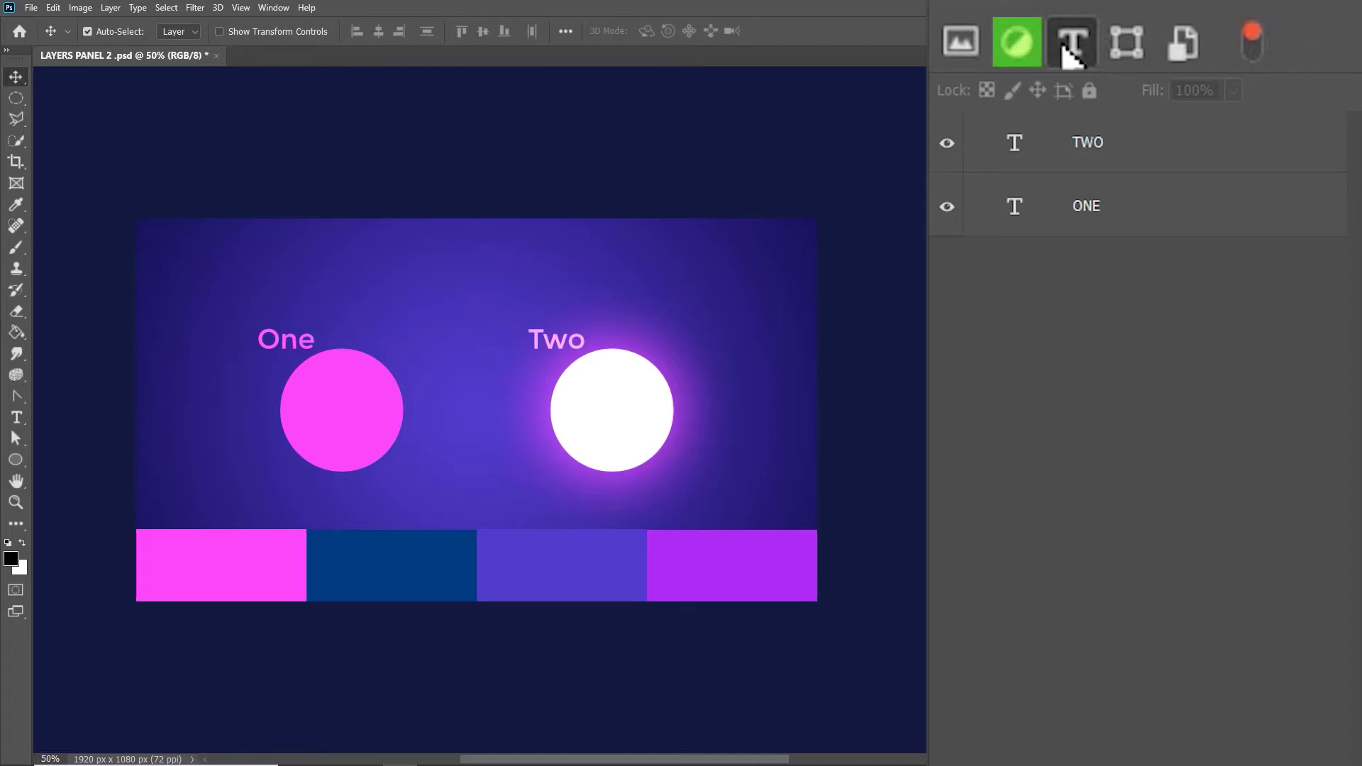
pyautogui.click(1019, 53)
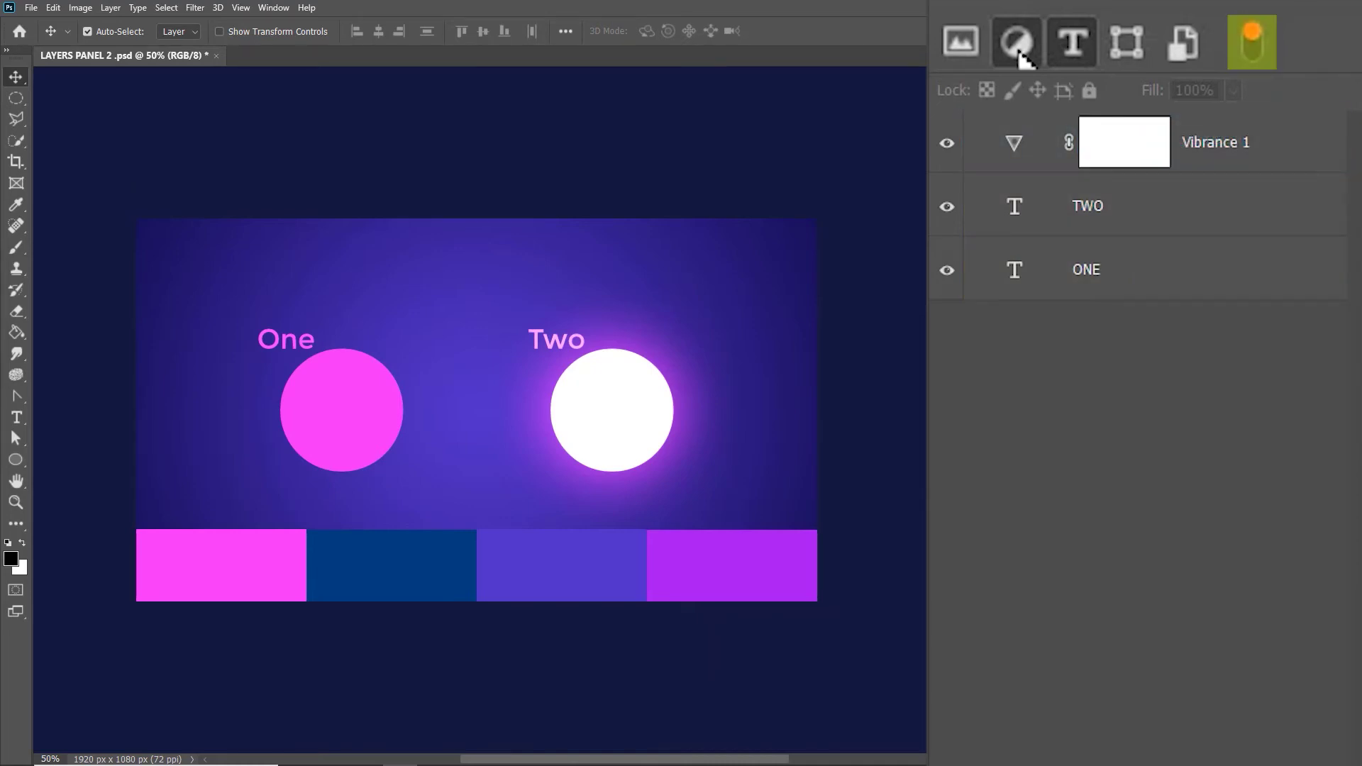
pyautogui.click(1266, 49)
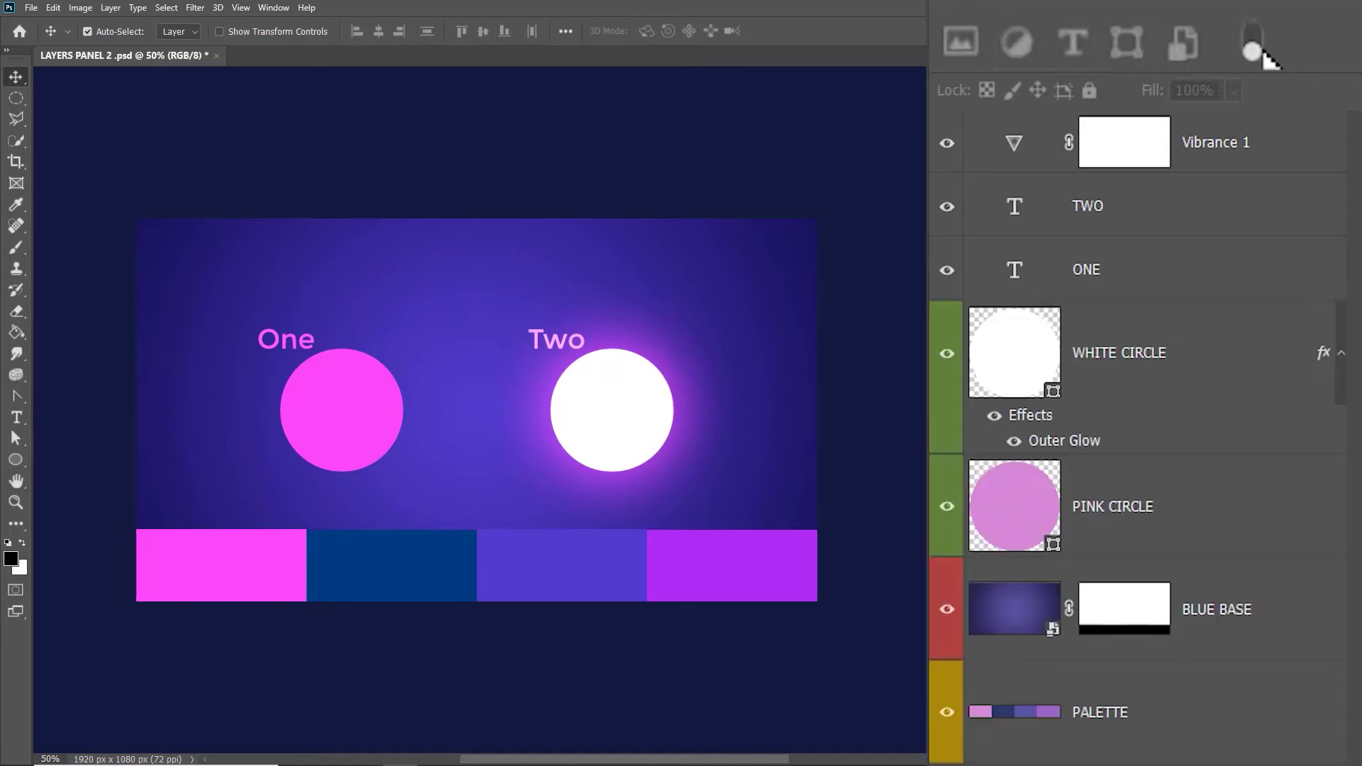
pyautogui.click(1263, 46)
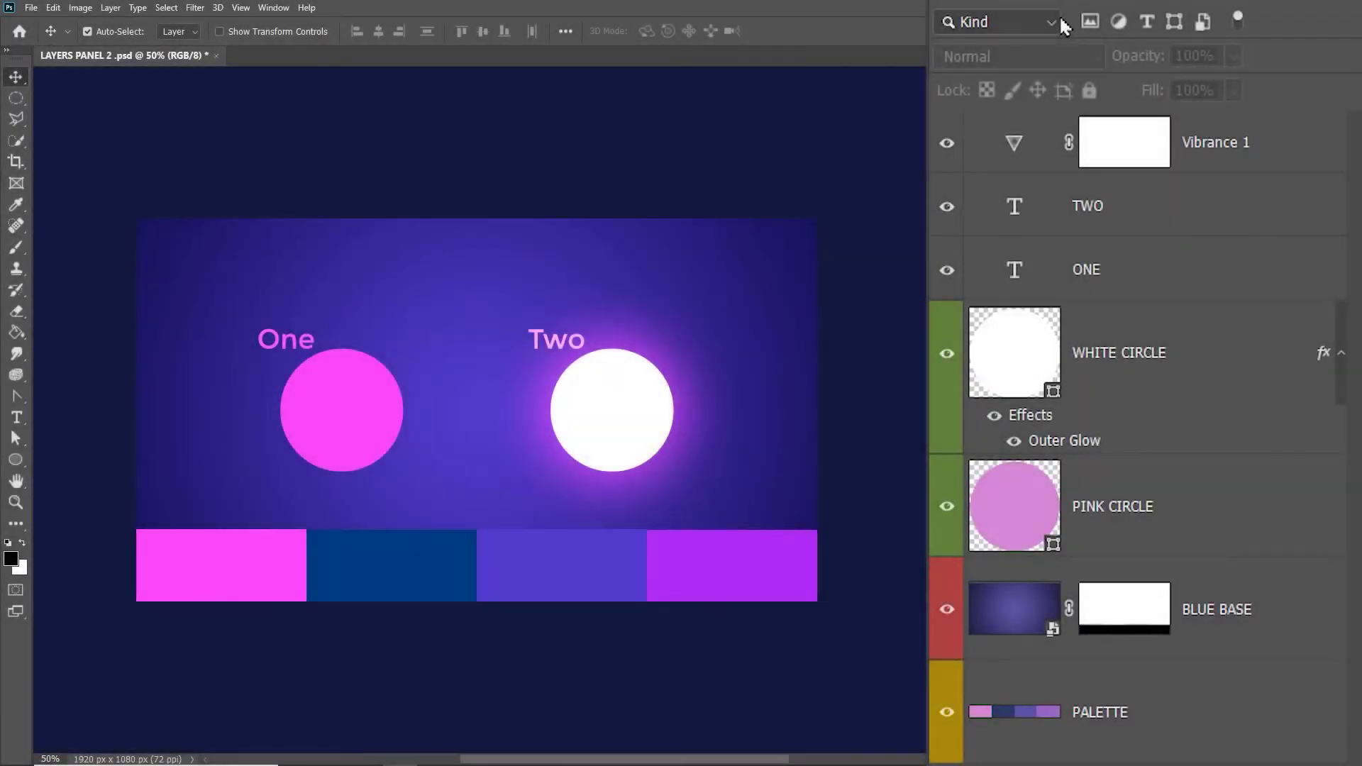
# Step: Switch the layer filter to Name and search for 'palette', toggling the filter off and on
pyautogui.click(1050, 26)
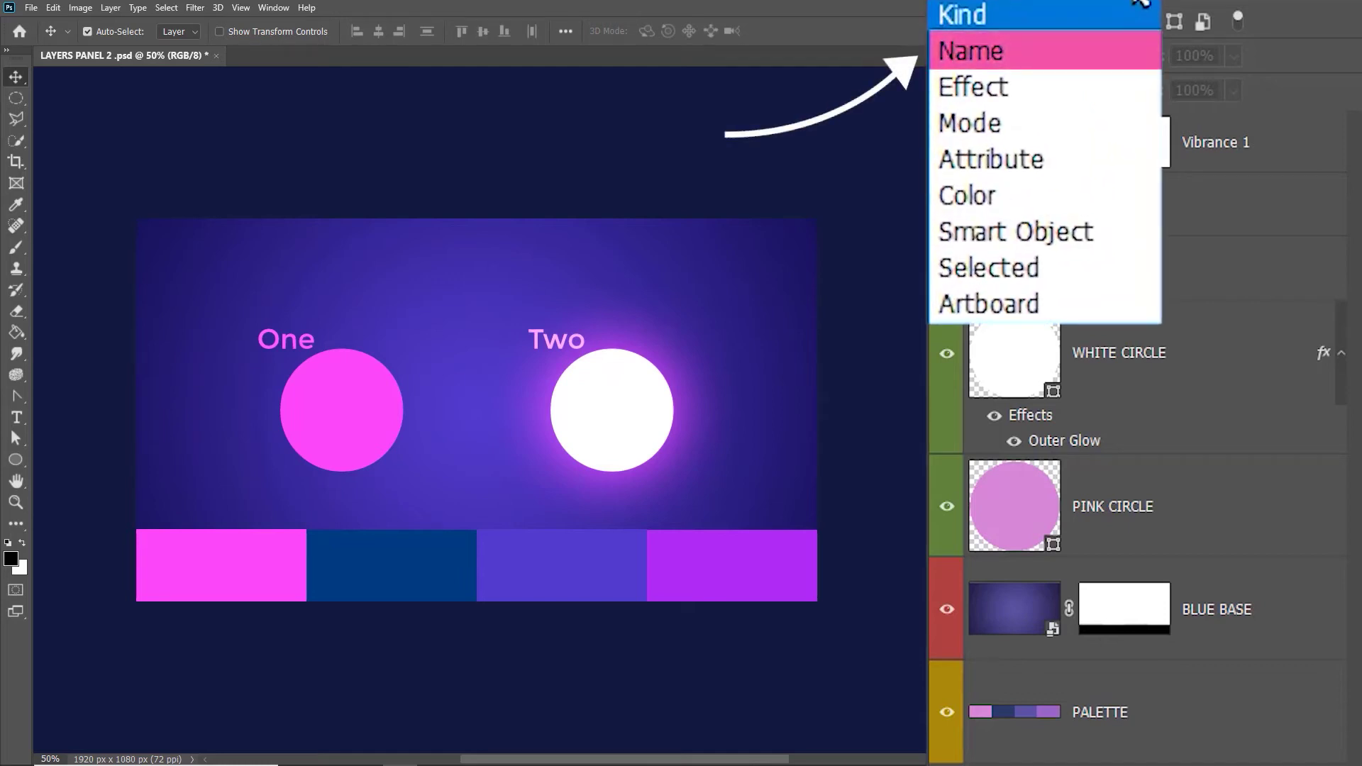
pyautogui.click(1016, 62)
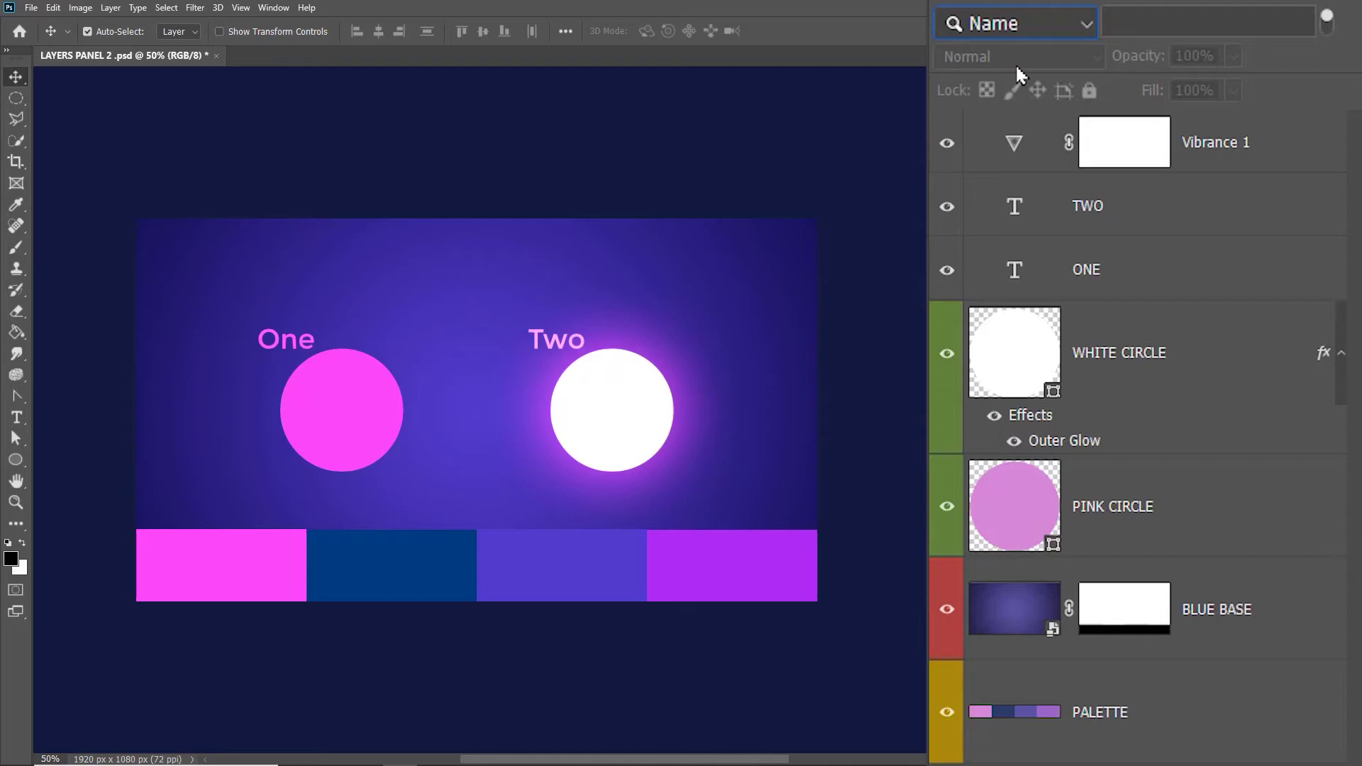
pyautogui.click(1126, 23)
pyautogui.write('palette')
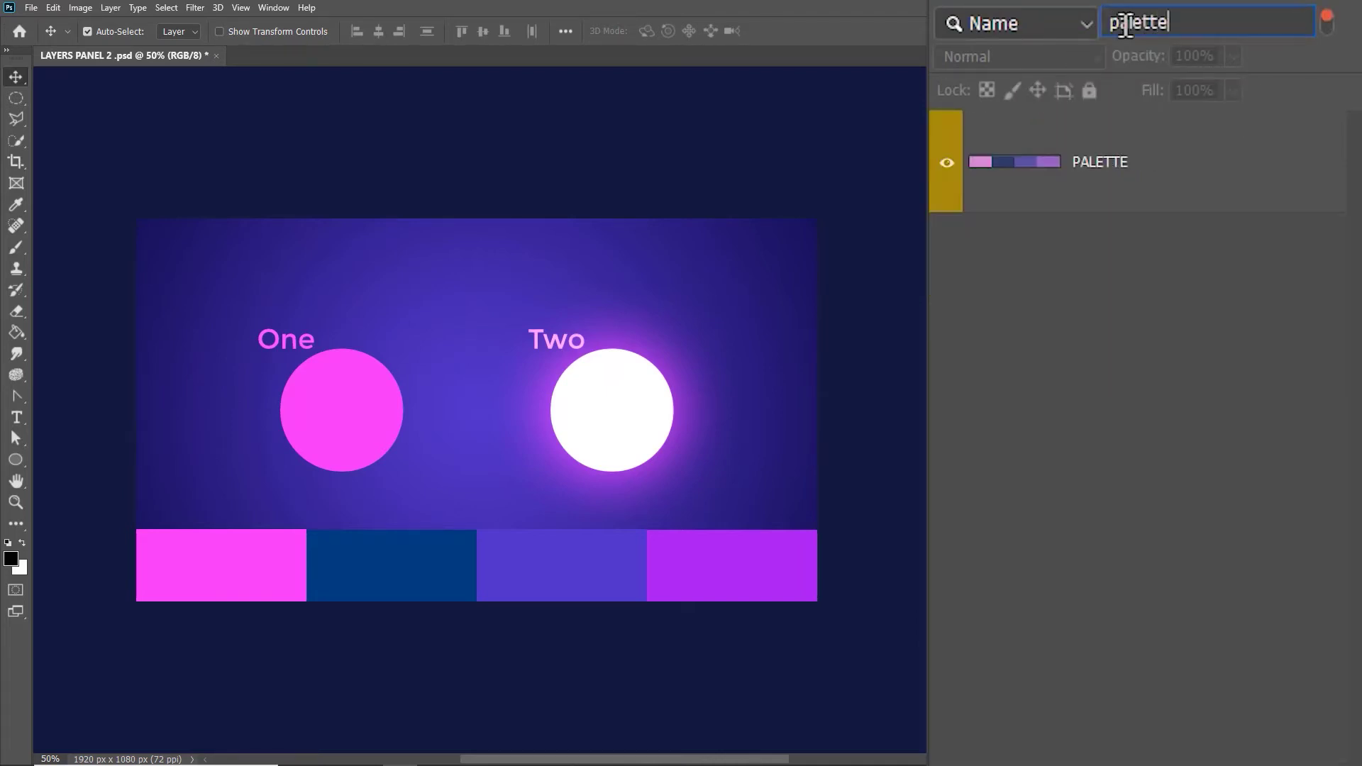
pyautogui.click(1324, 29)
pyautogui.click(1326, 31)
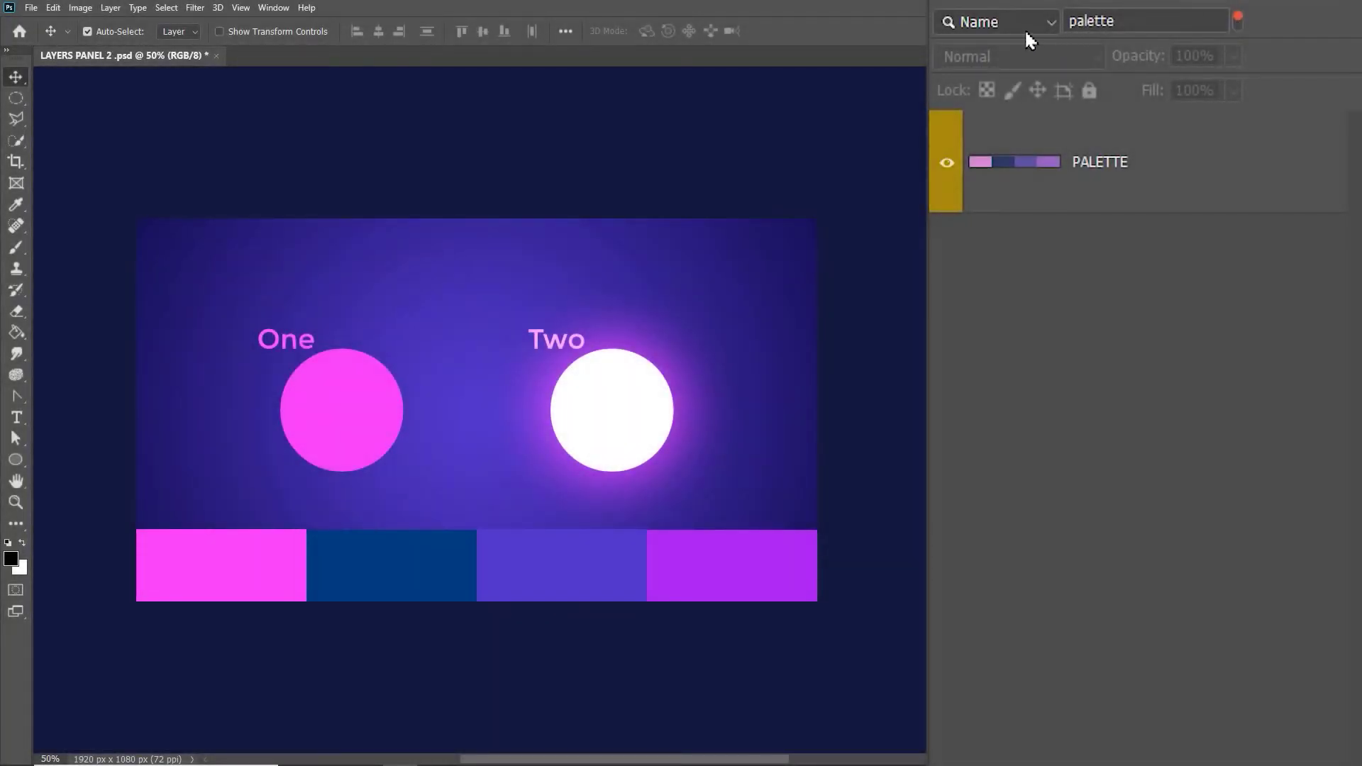
# Step: Switch the layer filter to Effect and choose Outer Glow, leaving only WHITE CIRCLE listed
pyautogui.click(1026, 32)
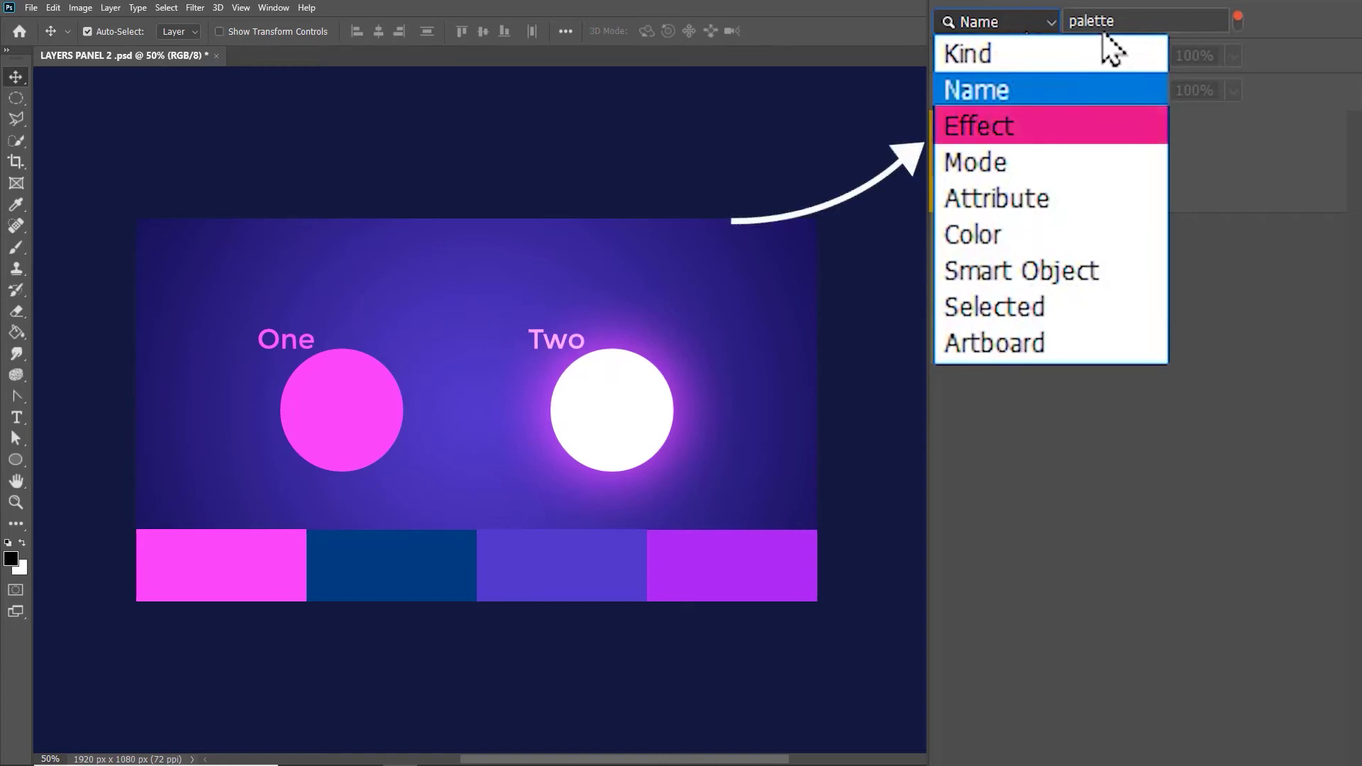
pyautogui.click(1043, 135)
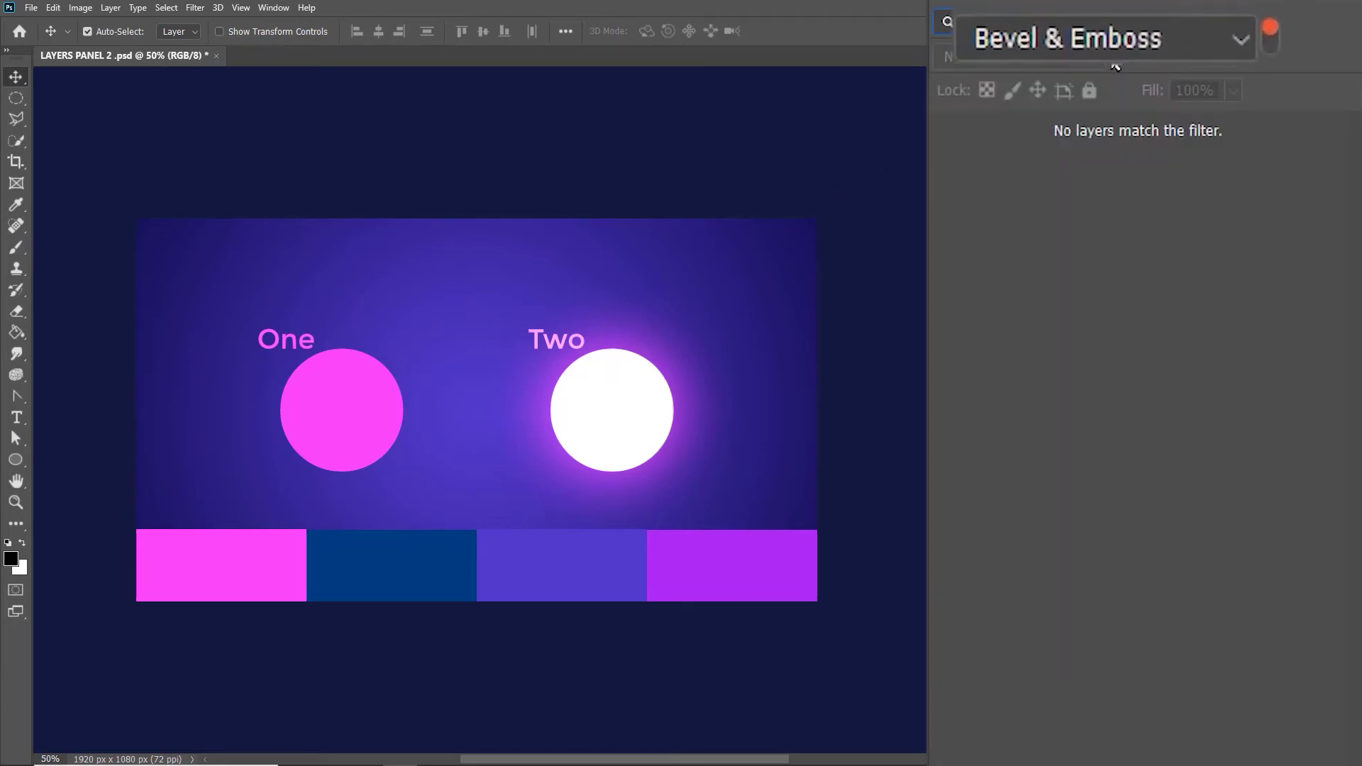
pyautogui.click(1278, 39)
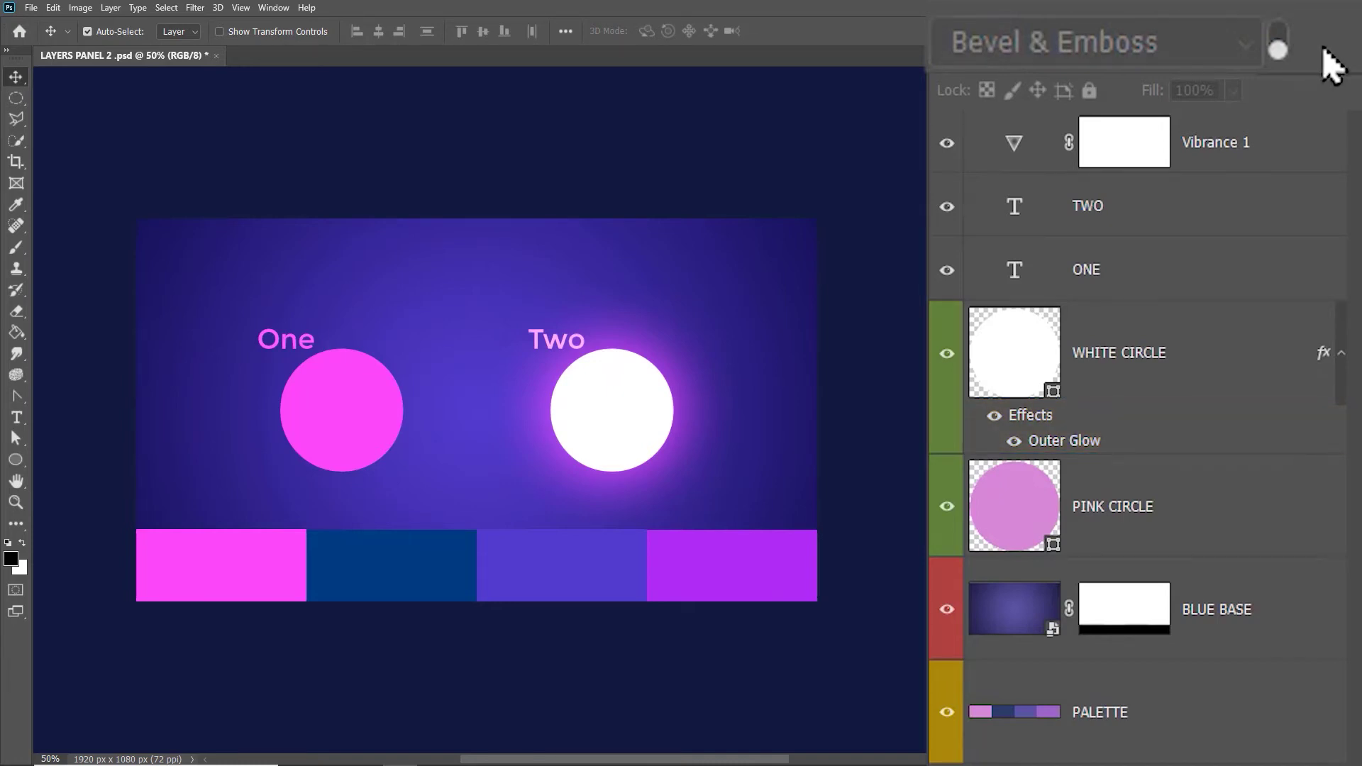
pyautogui.click(1277, 44)
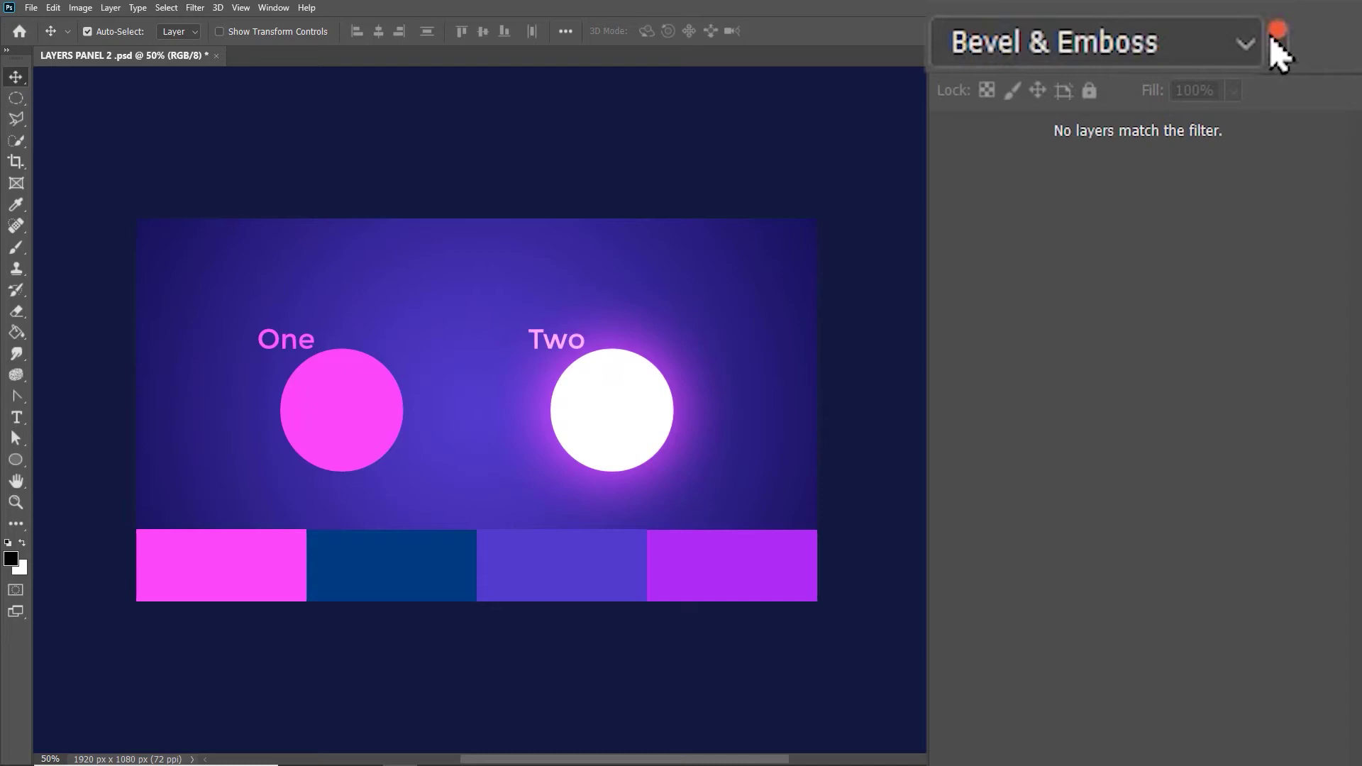
pyautogui.click(1223, 49)
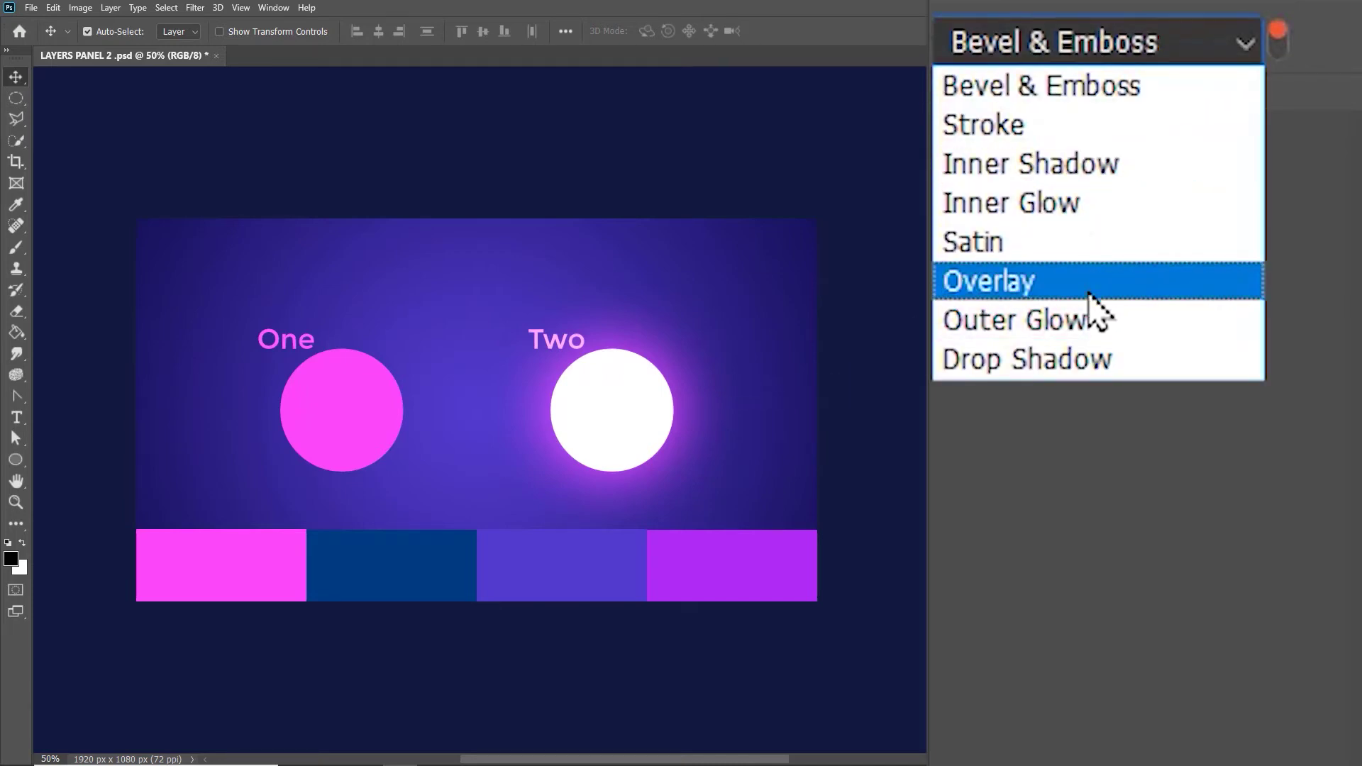
pyautogui.click(1084, 321)
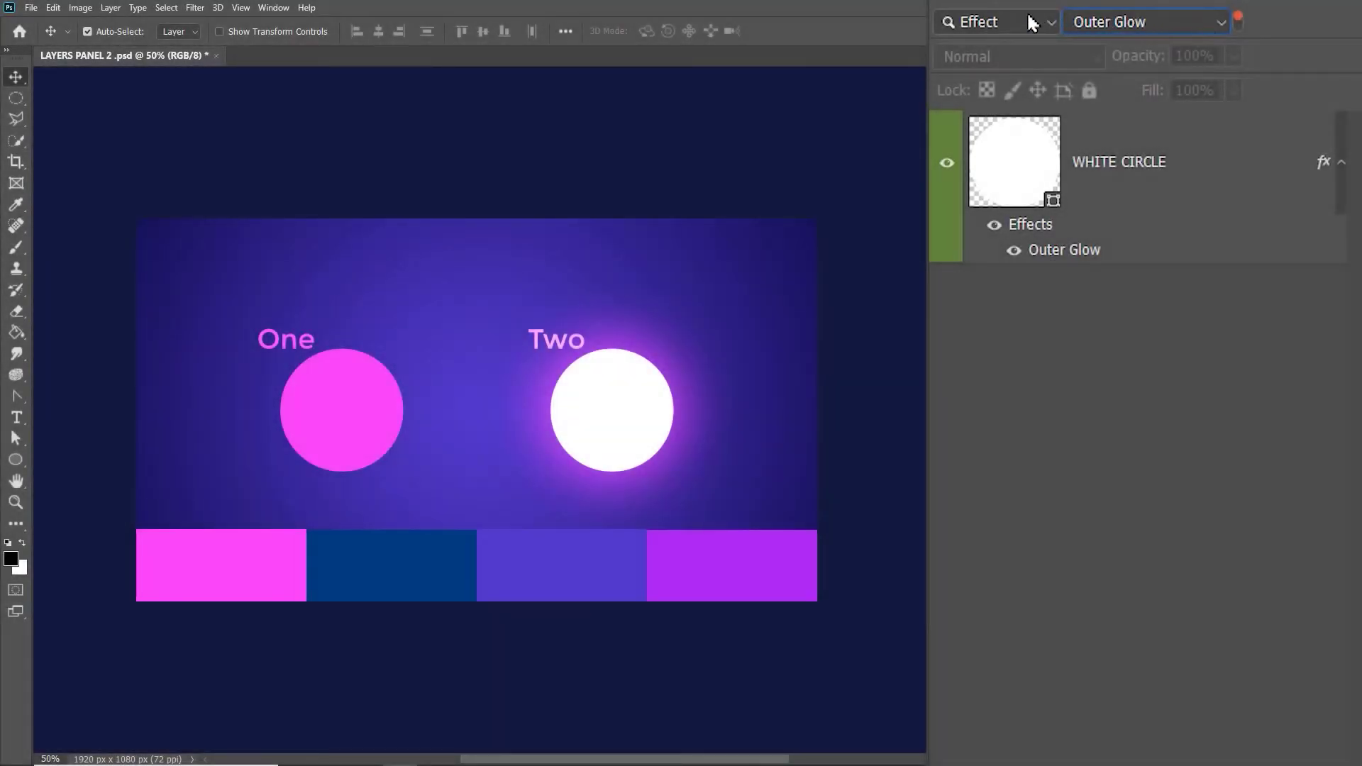
# Step: Filter the layer list to the Screen blend mode, then select WHITE CIRCLE and TWO to check their modes
pyautogui.click(1031, 22)
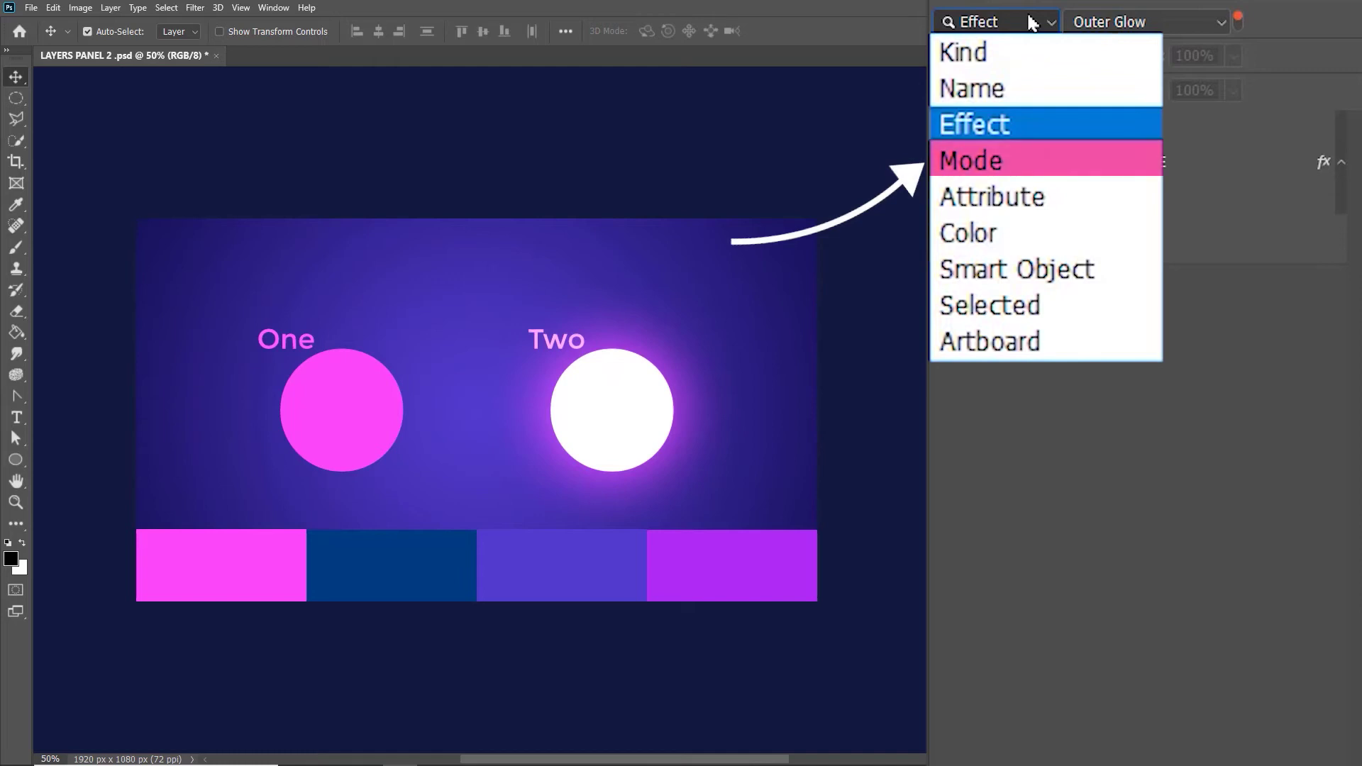
pyautogui.click(1028, 169)
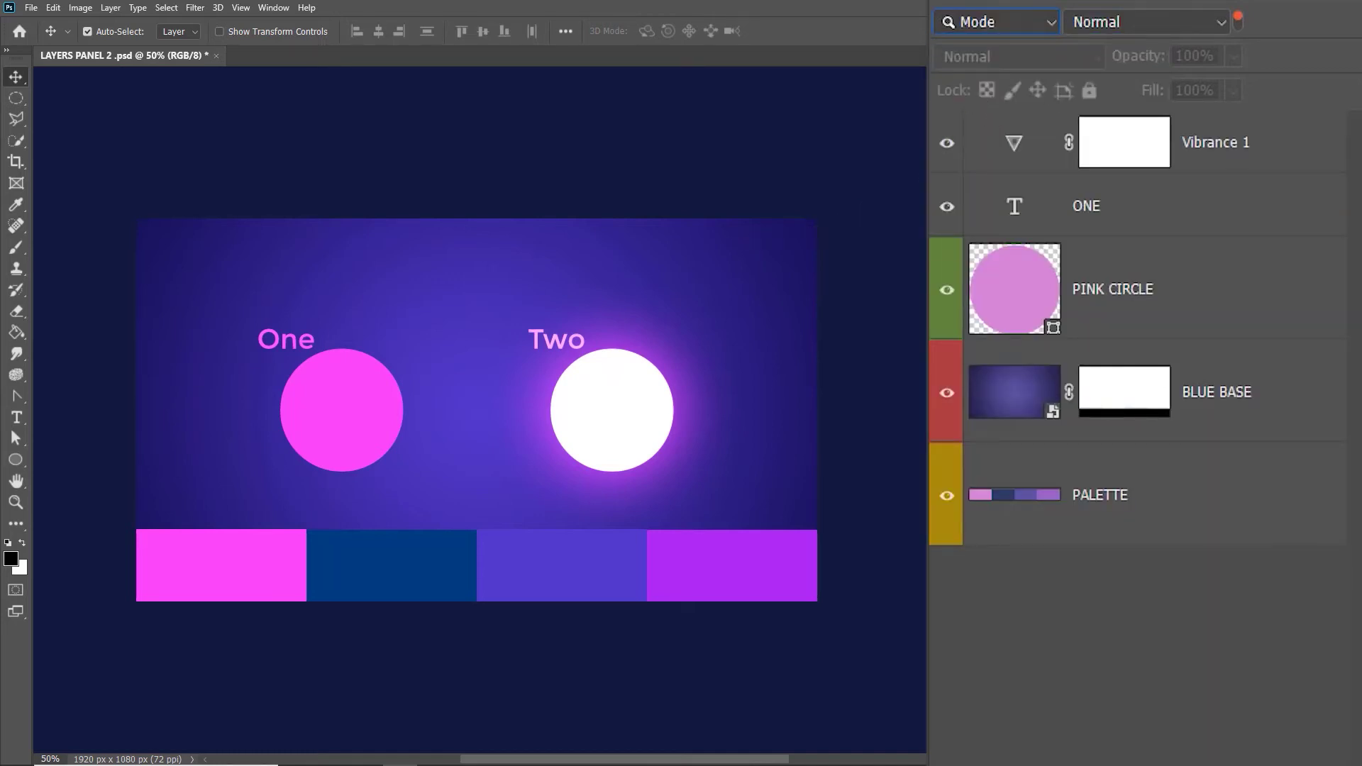
pyautogui.click(1153, 25)
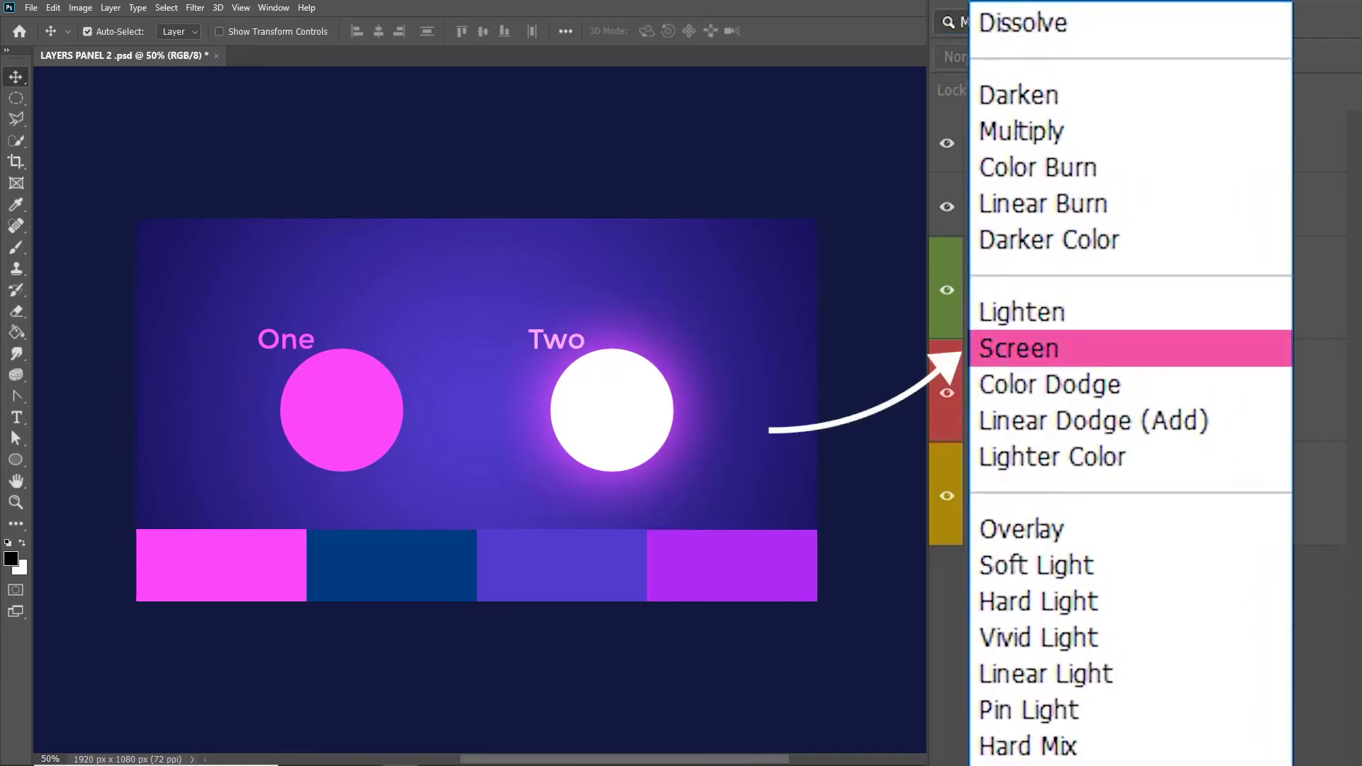
pyautogui.click(1043, 359)
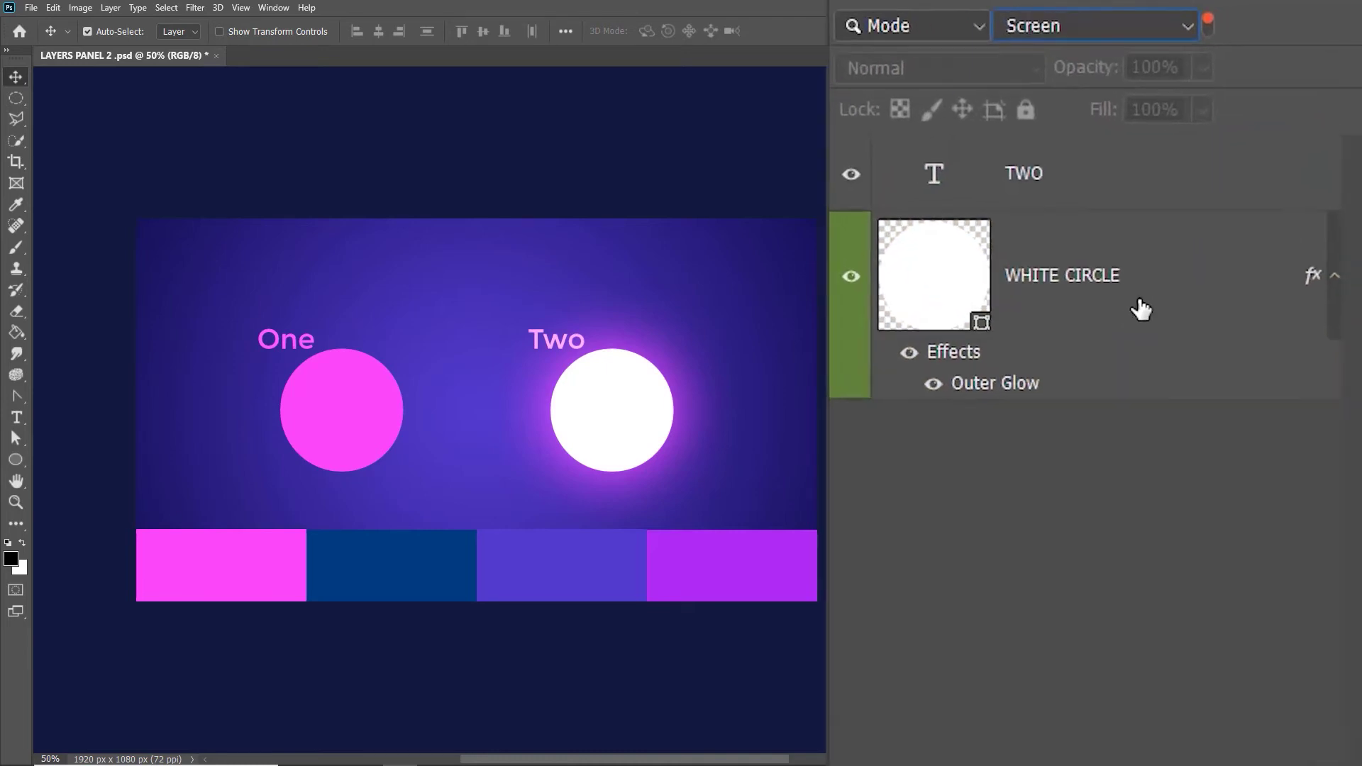
pyautogui.click(1136, 309)
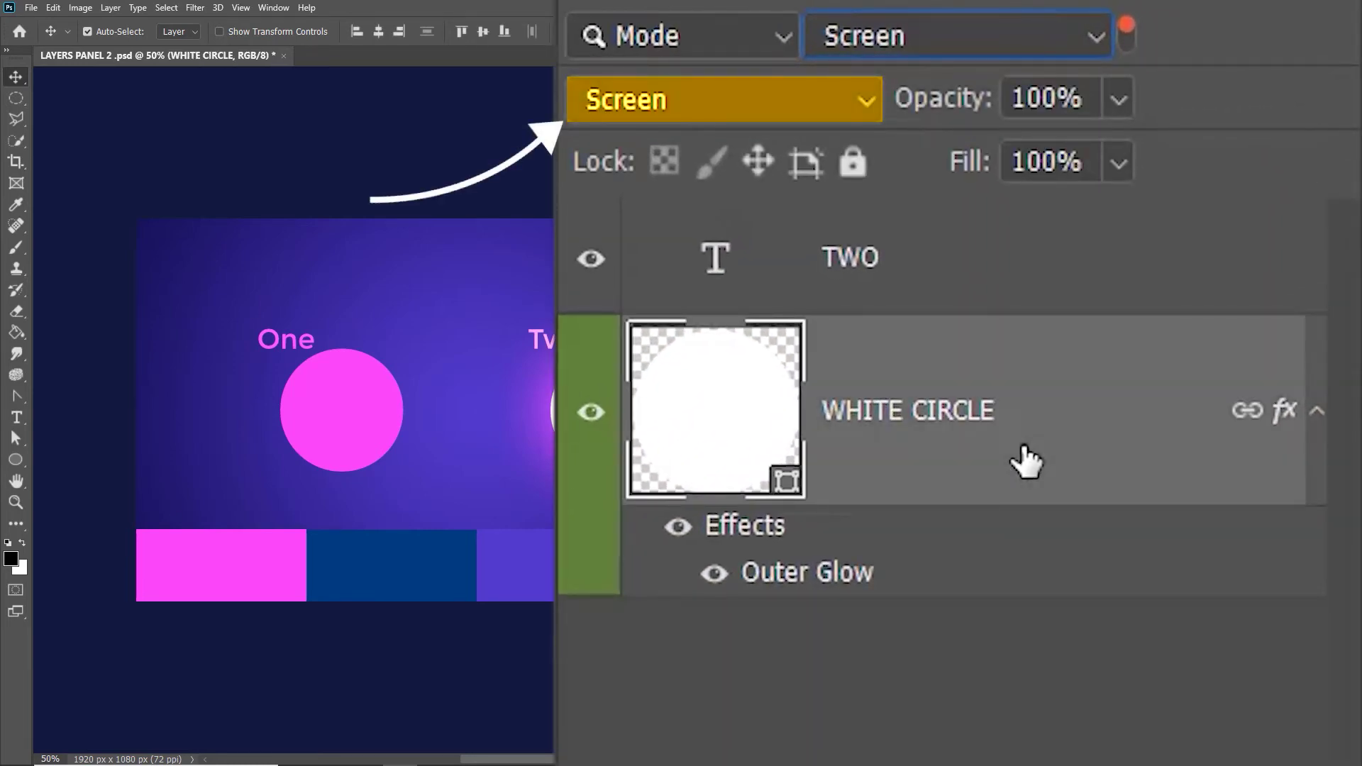
pyautogui.click(983, 280)
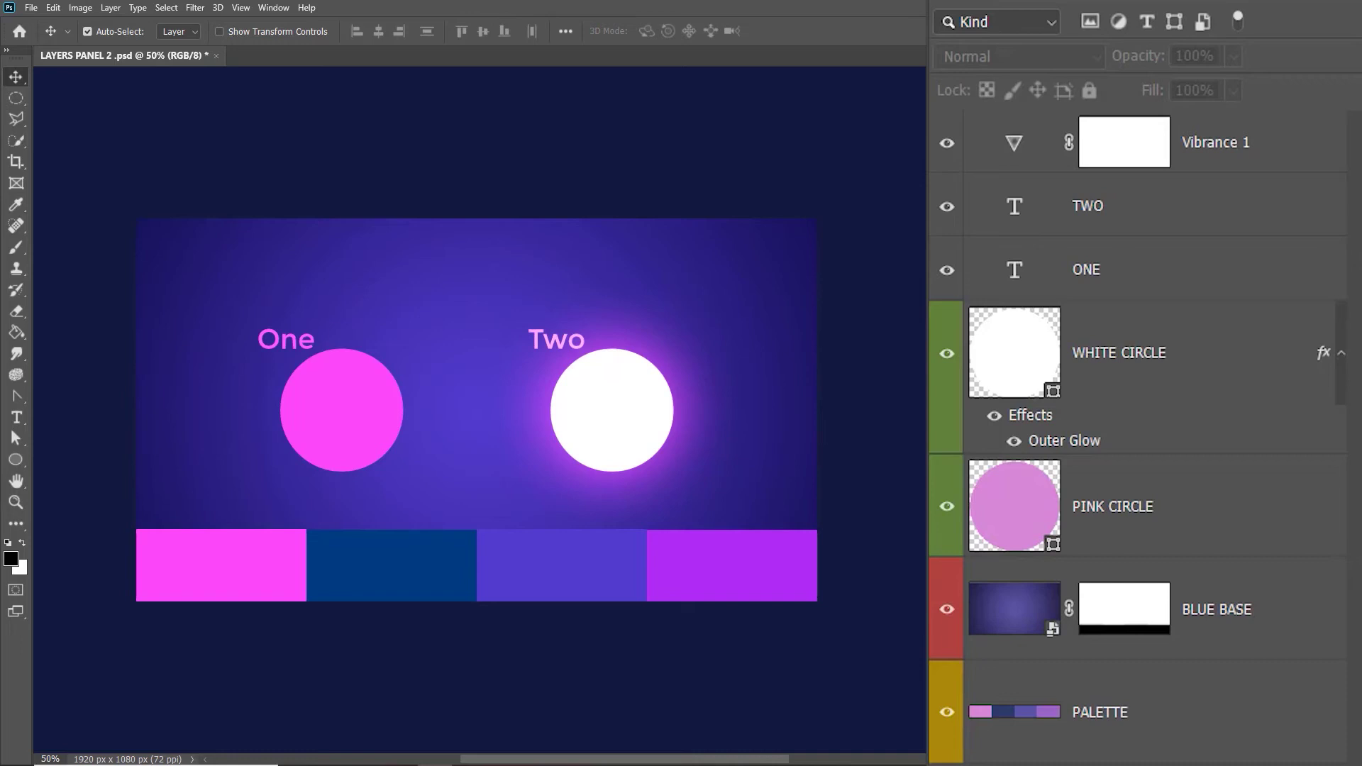
pyautogui.click(948, 506)
pyautogui.click(946, 271)
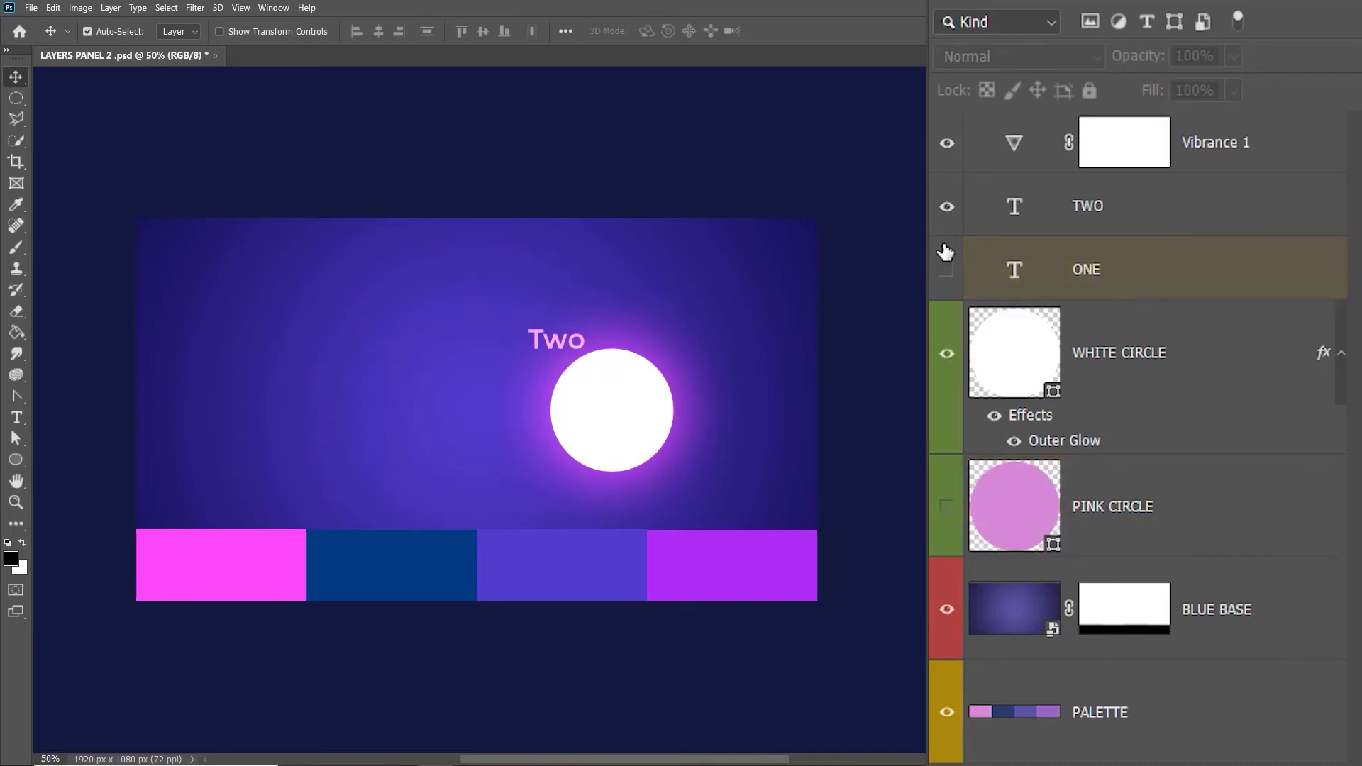
pyautogui.click(946, 209)
pyautogui.click(1025, 26)
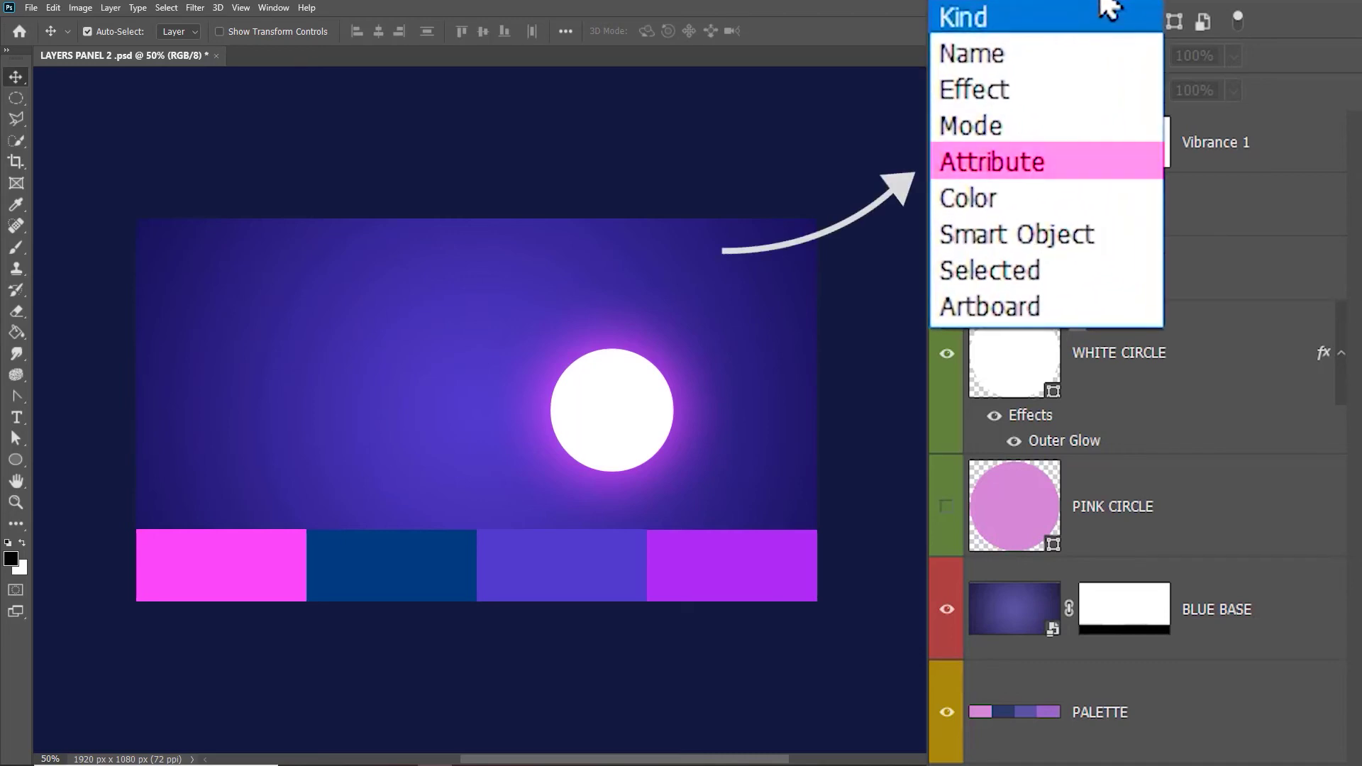
pyautogui.click(1050, 165)
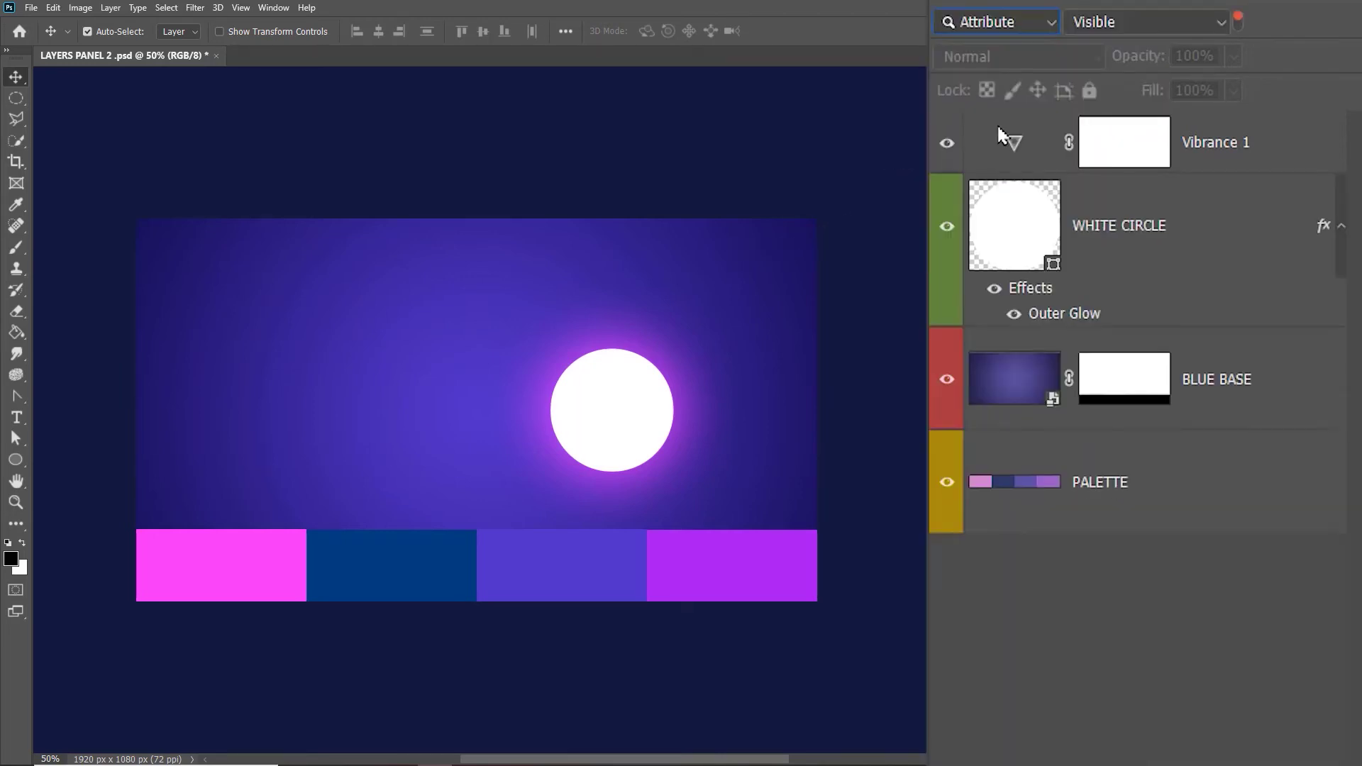
pyautogui.click(1189, 22)
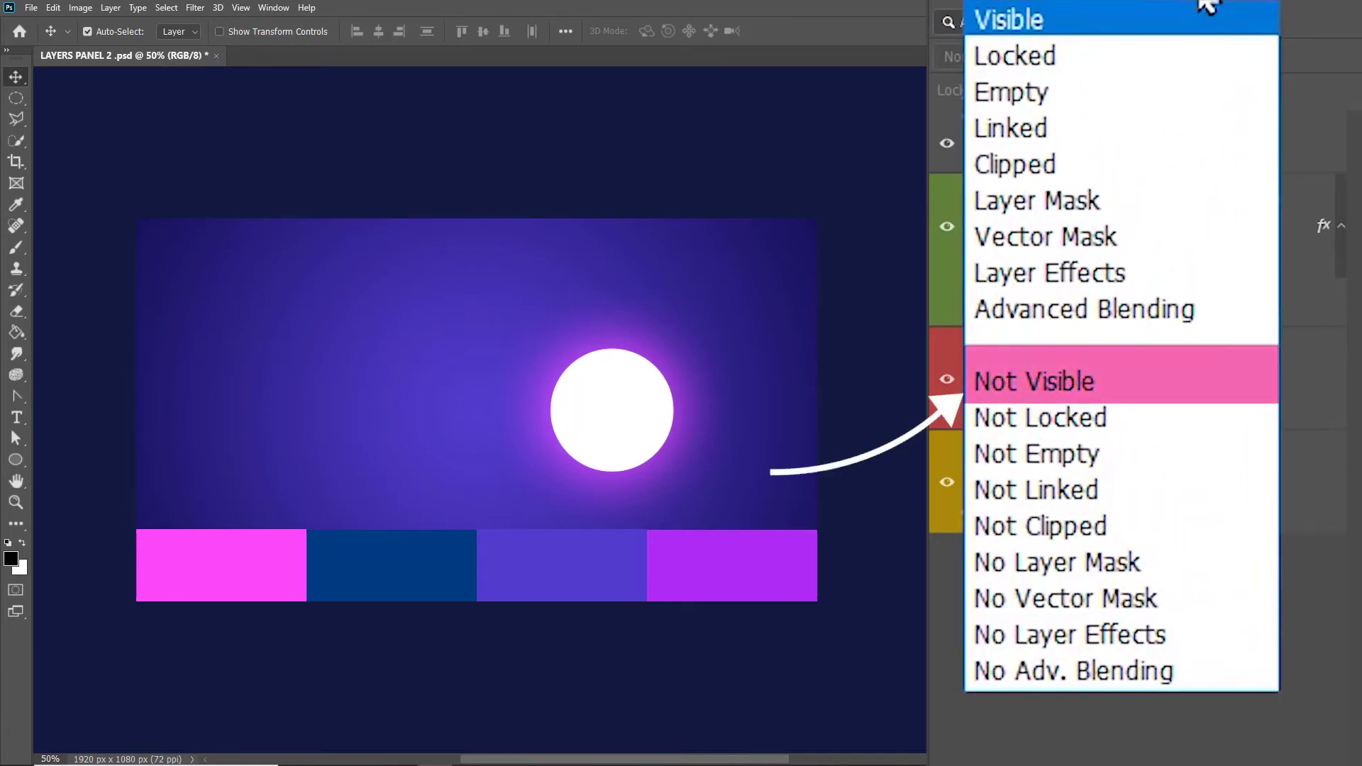
pyautogui.click(1119, 383)
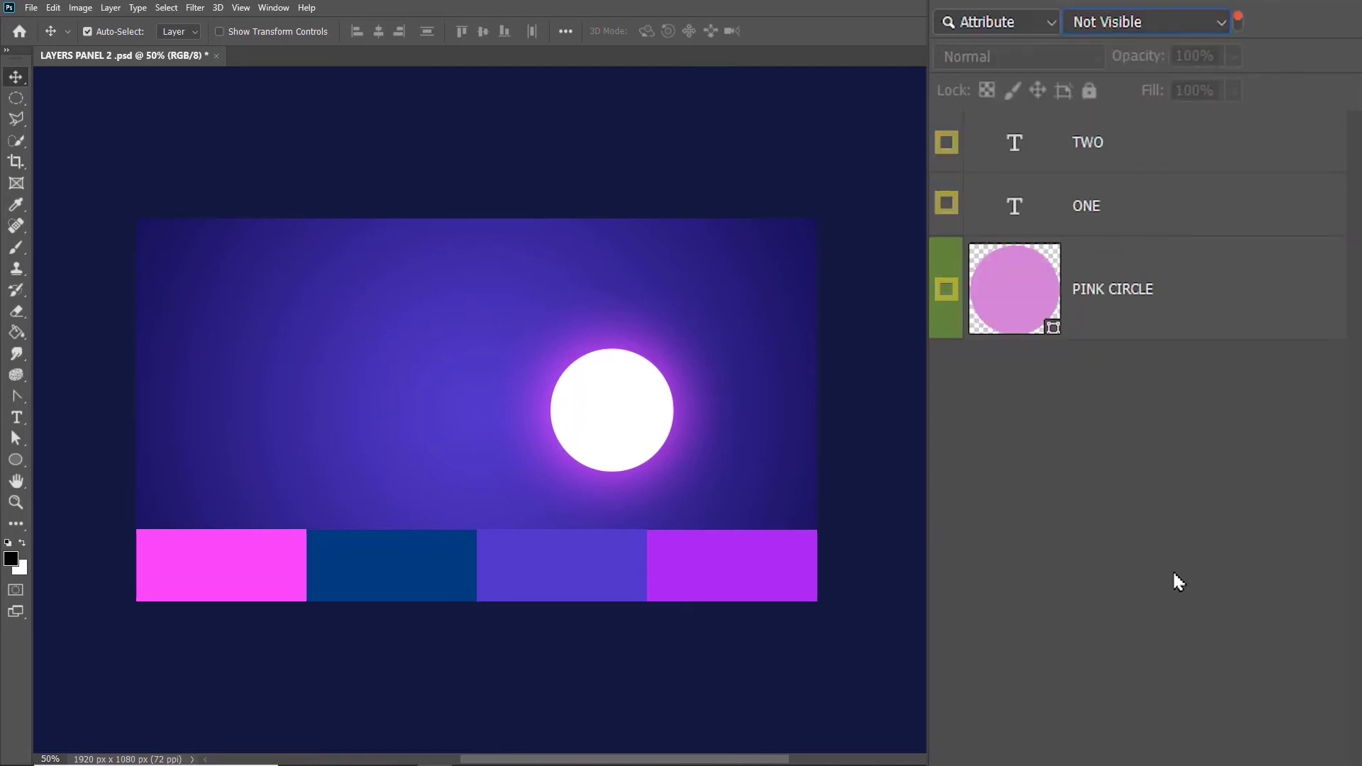
pyautogui.click(1181, 26)
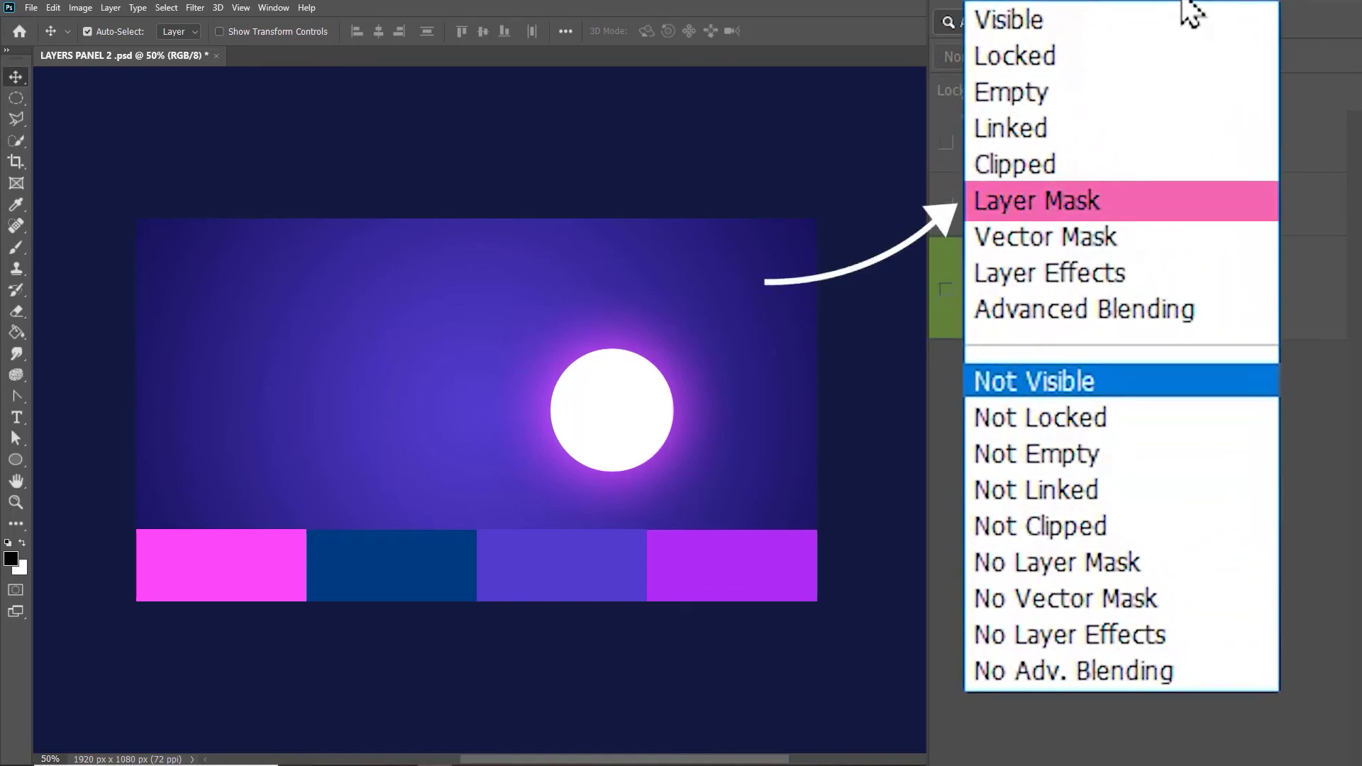
pyautogui.click(1134, 207)
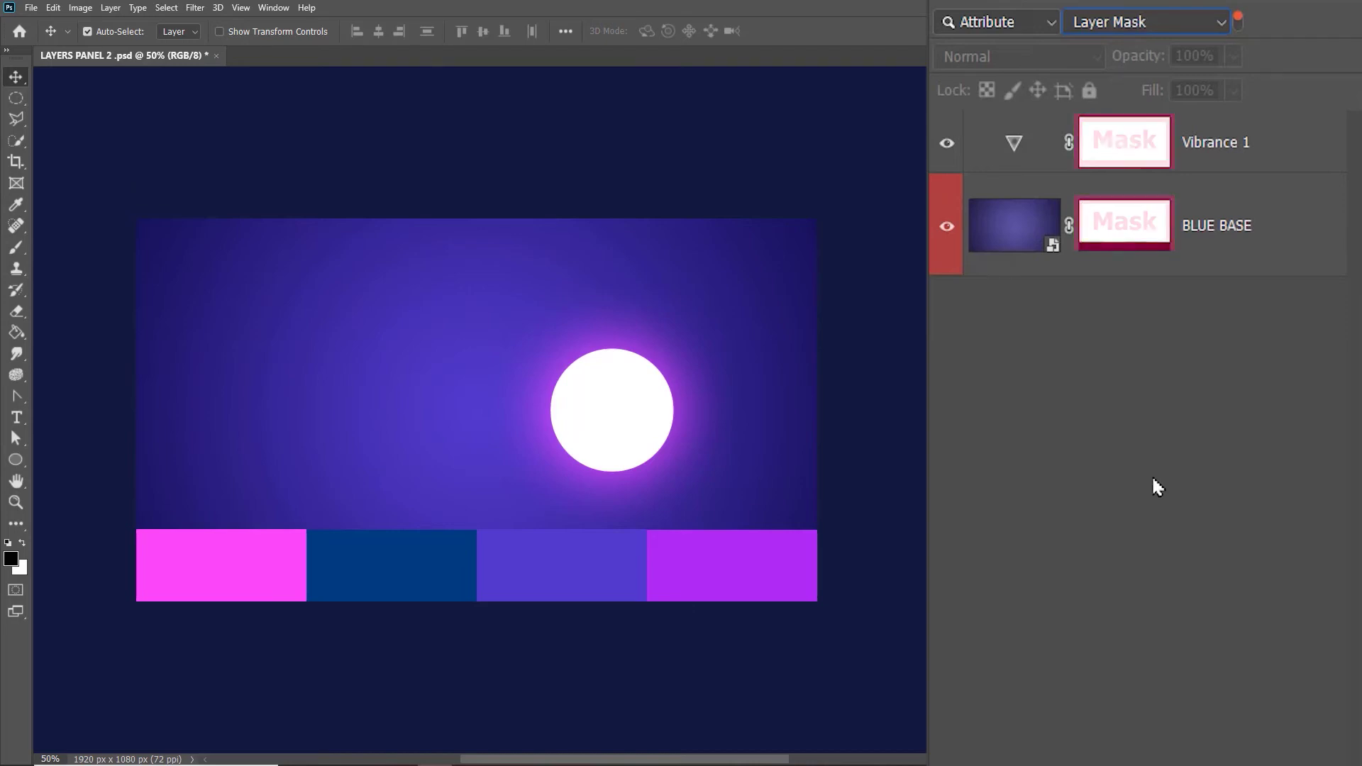
pyautogui.click(1151, 15)
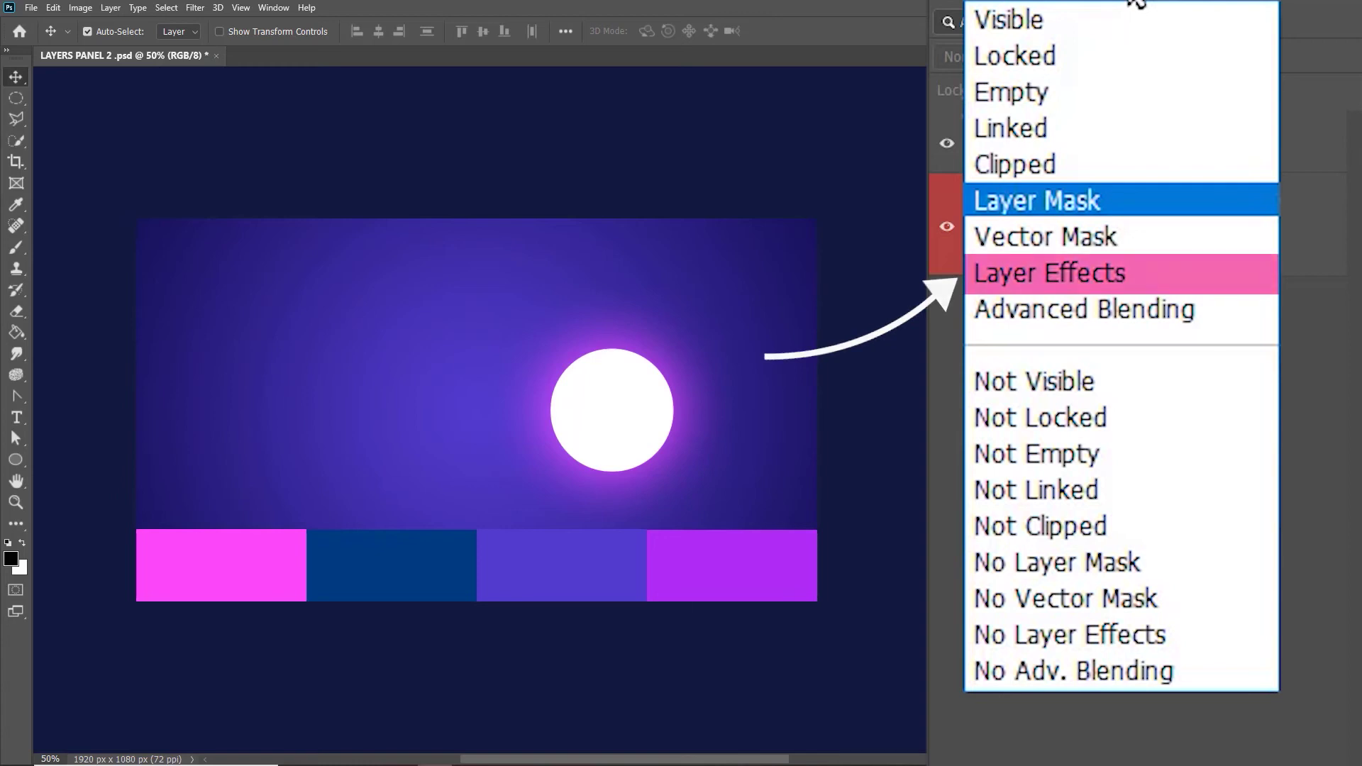
pyautogui.click(1129, 278)
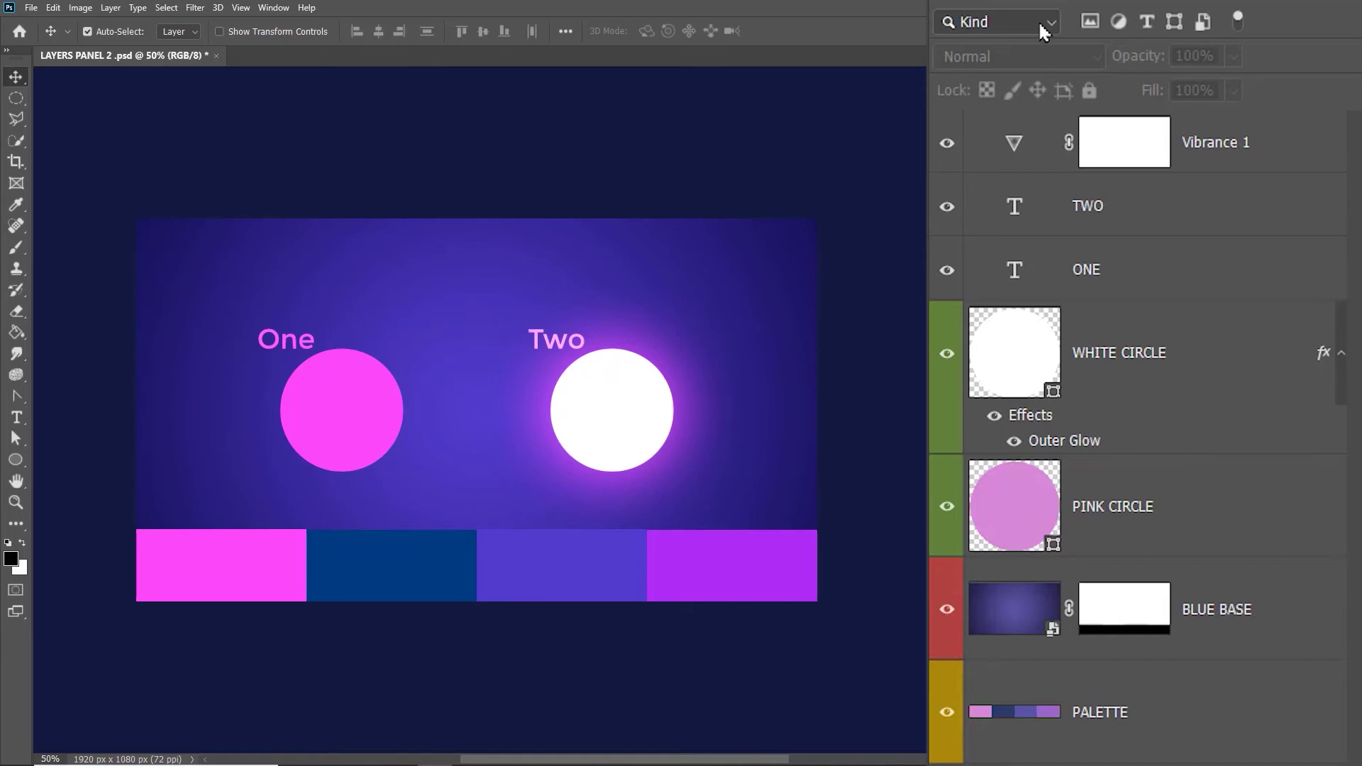
pyautogui.click(1040, 22)
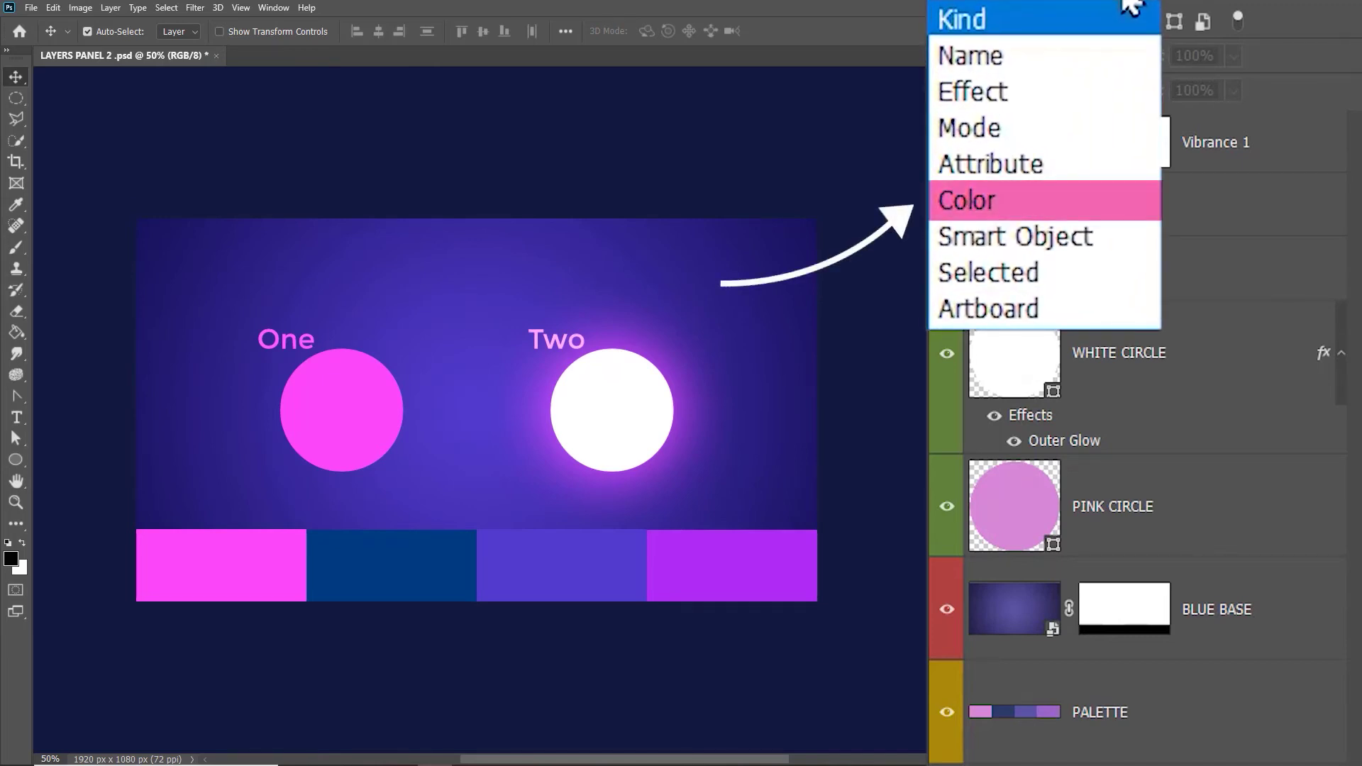
pyautogui.click(1050, 202)
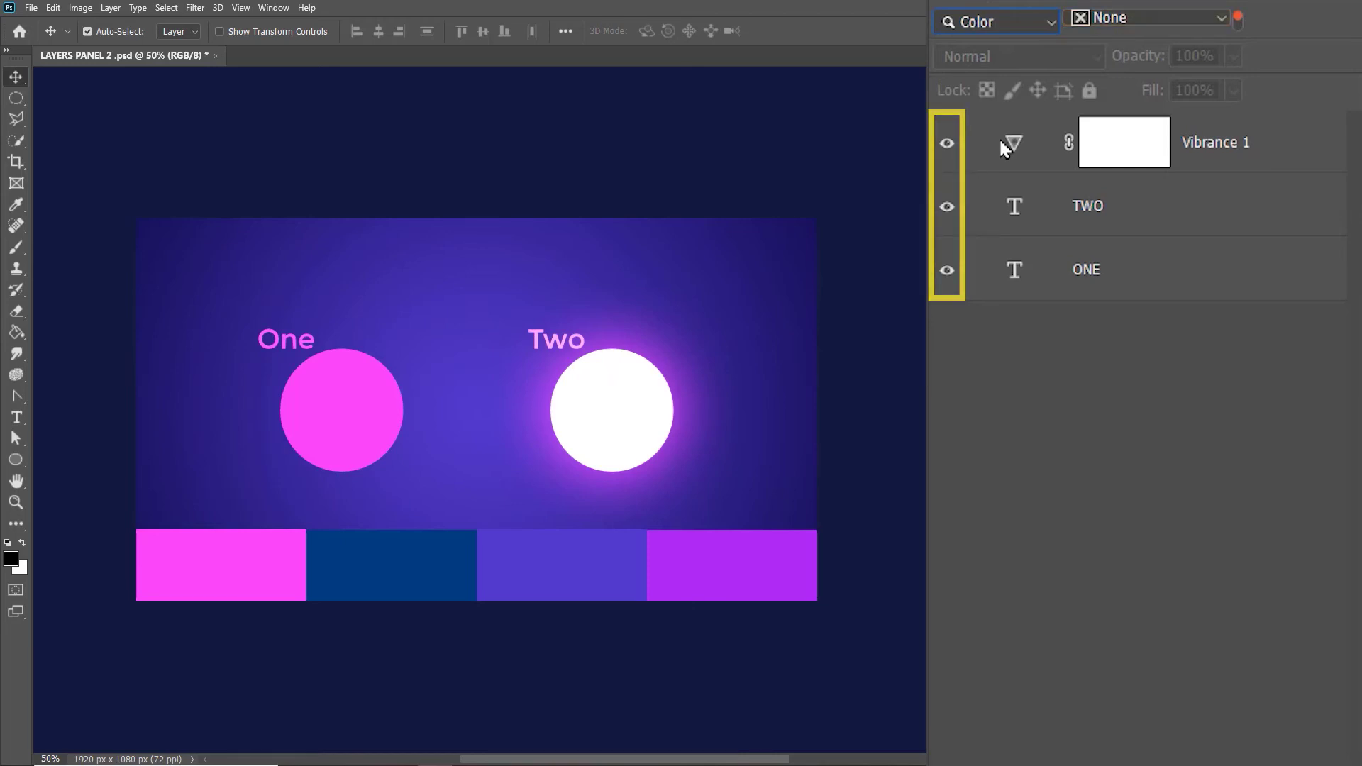
pyautogui.click(1180, 20)
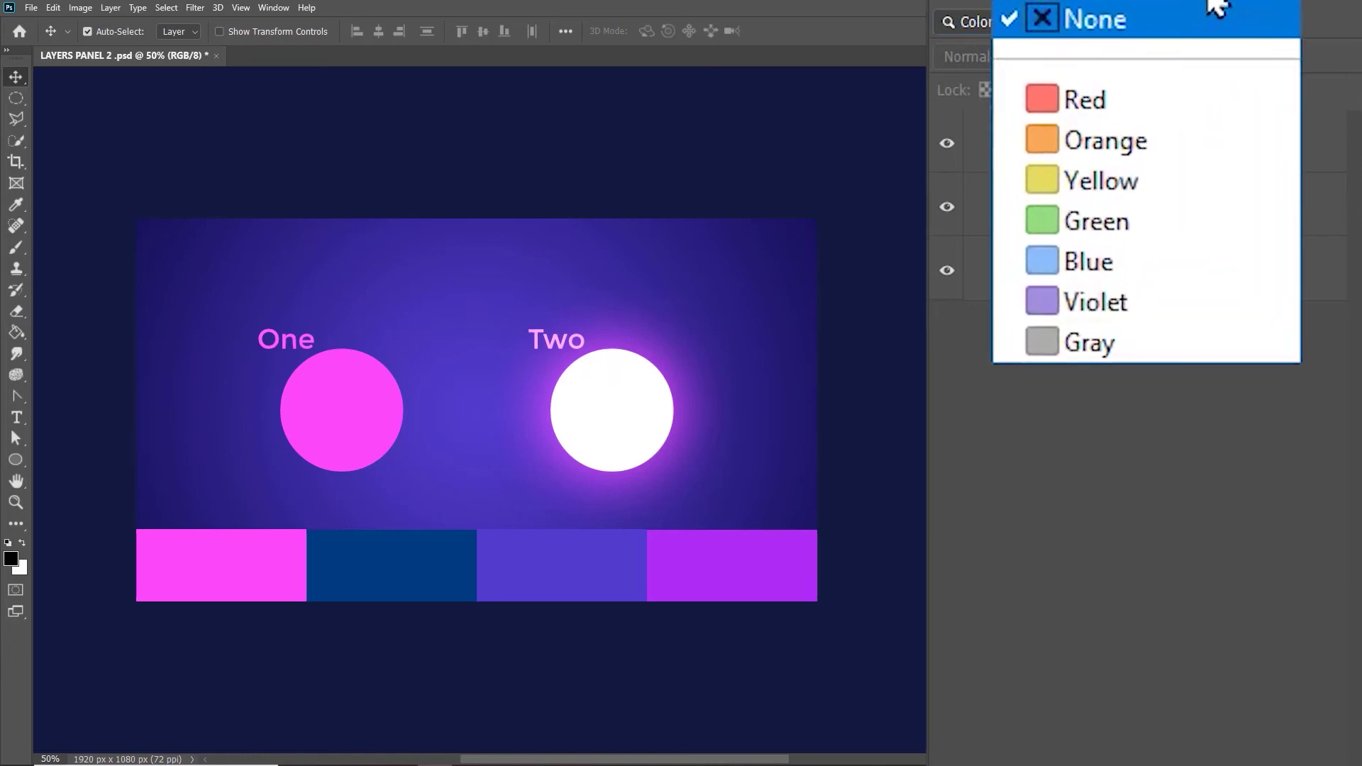
pyautogui.click(1164, 99)
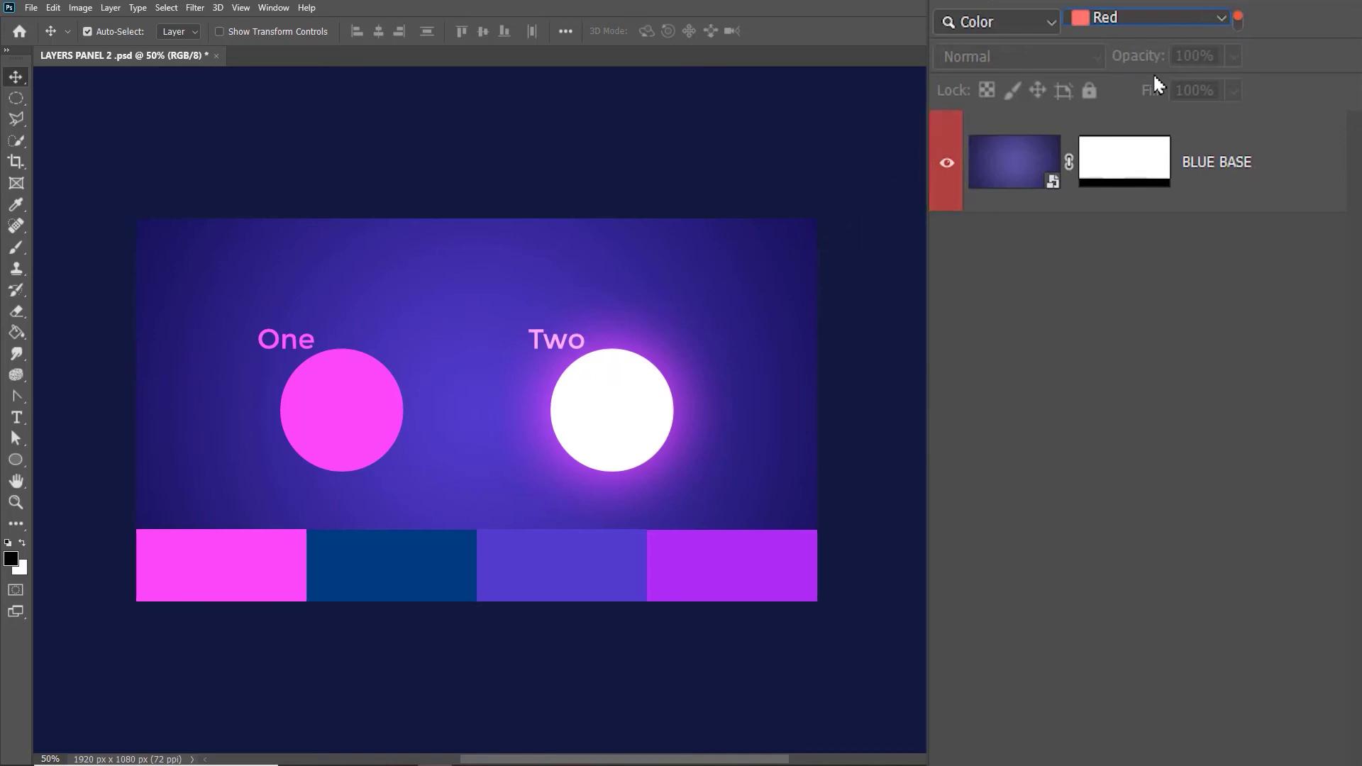
pyautogui.click(1168, 17)
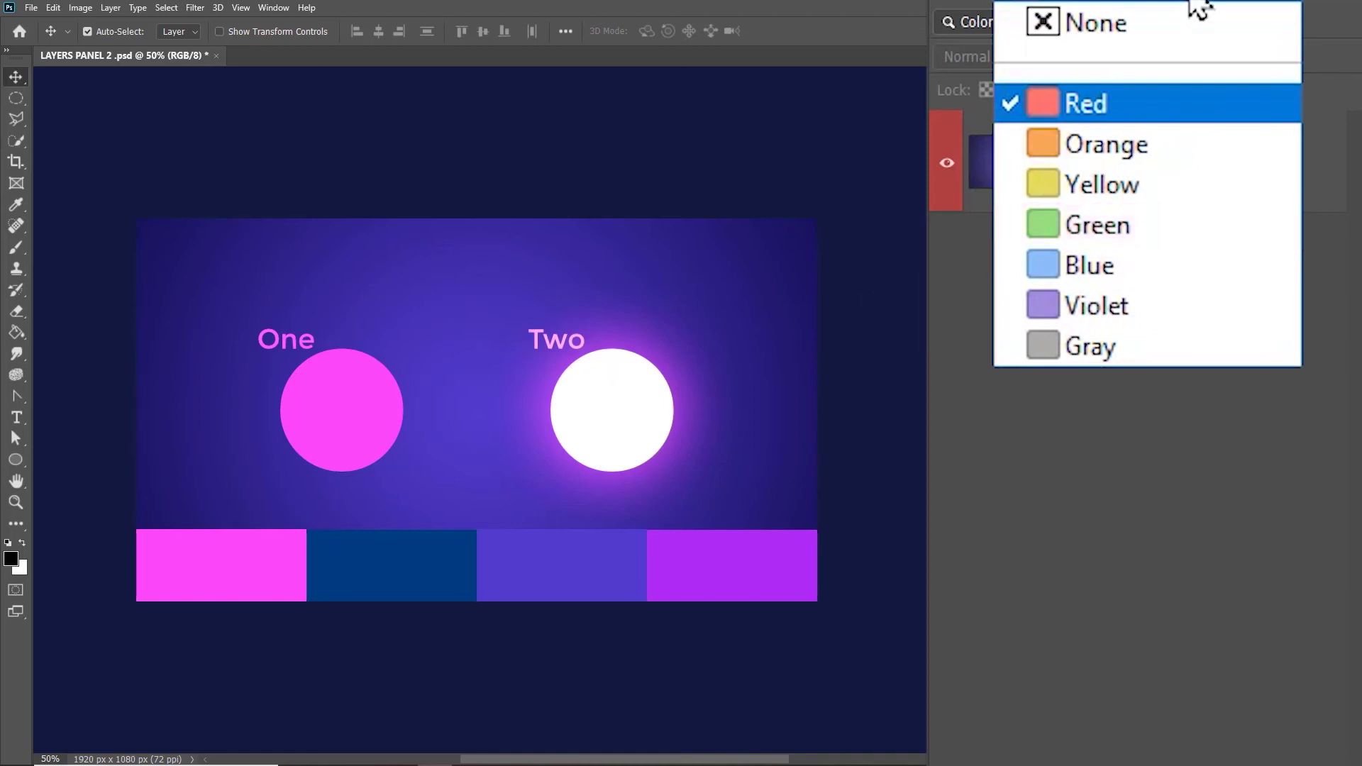
pyautogui.click(1178, 229)
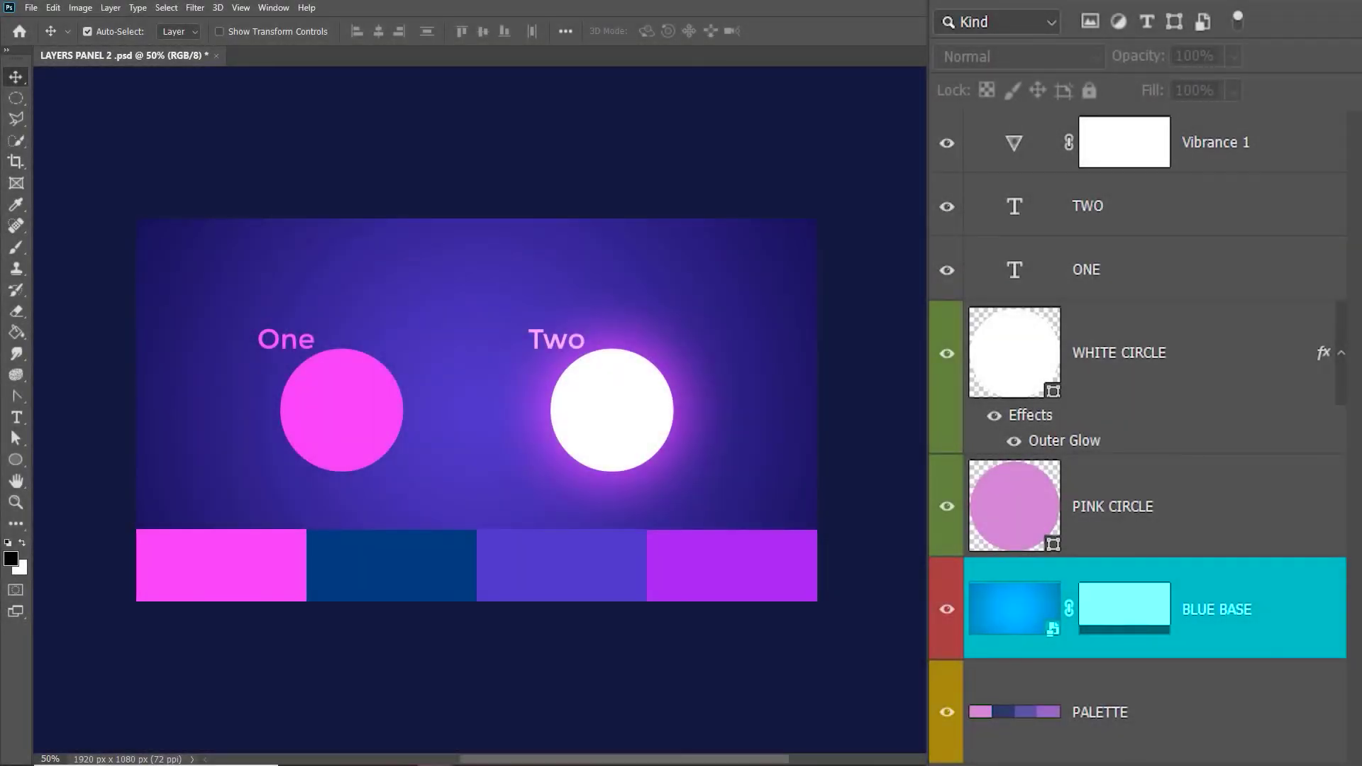
# Step: Briefly filter to smart objects, then select PALETTE through BLUE BASE and apply the Selected filter
pyautogui.click(1047, 20)
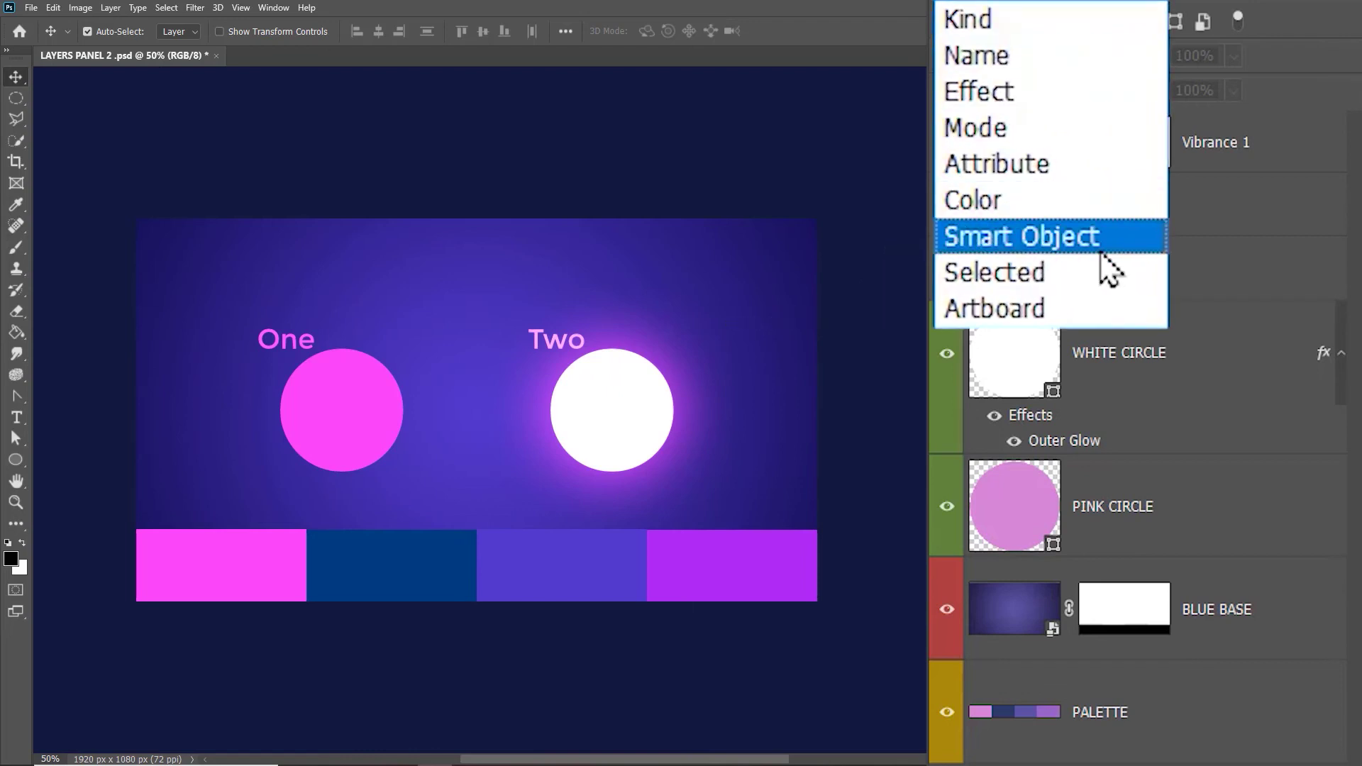
pyautogui.click(1100, 249)
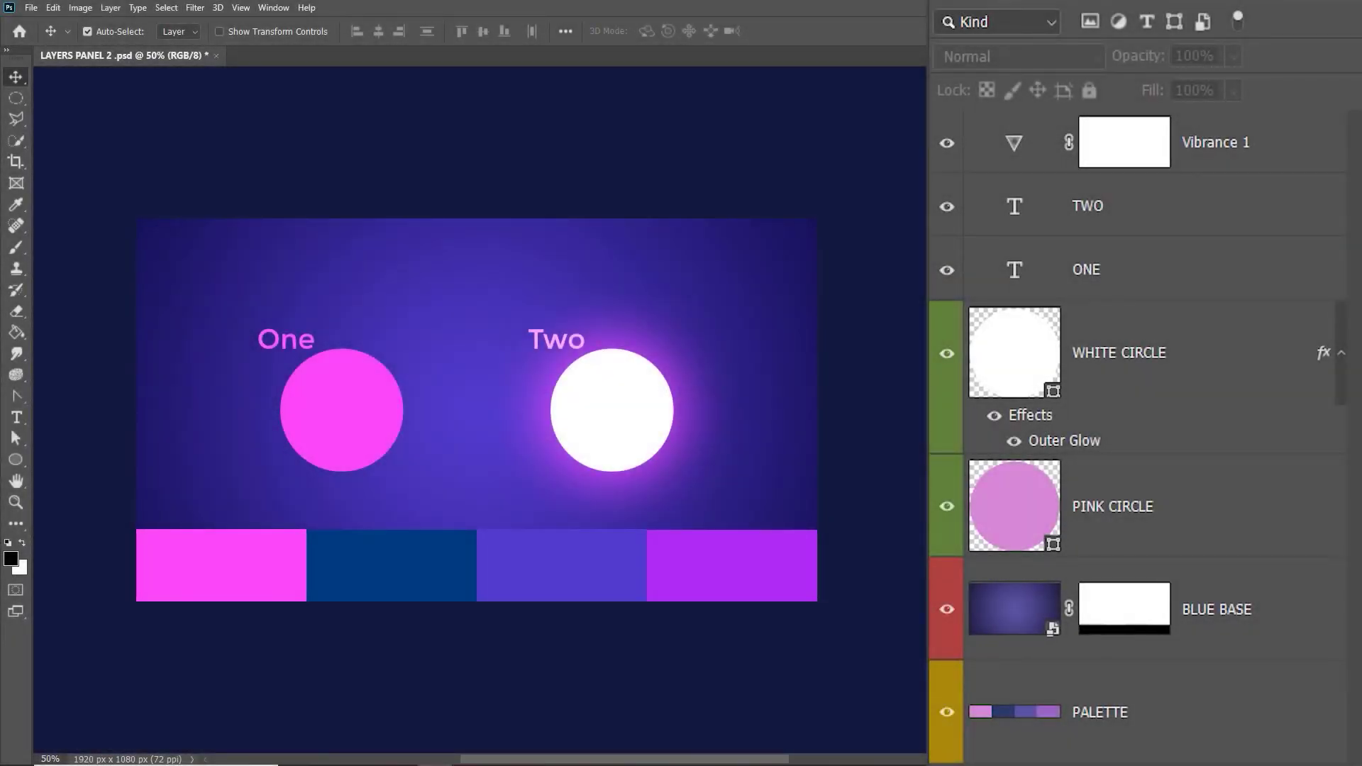
pyautogui.click(1277, 734)
pyautogui.keyDown('shift'); pyautogui.click(1286, 624); pyautogui.keyUp('shift')
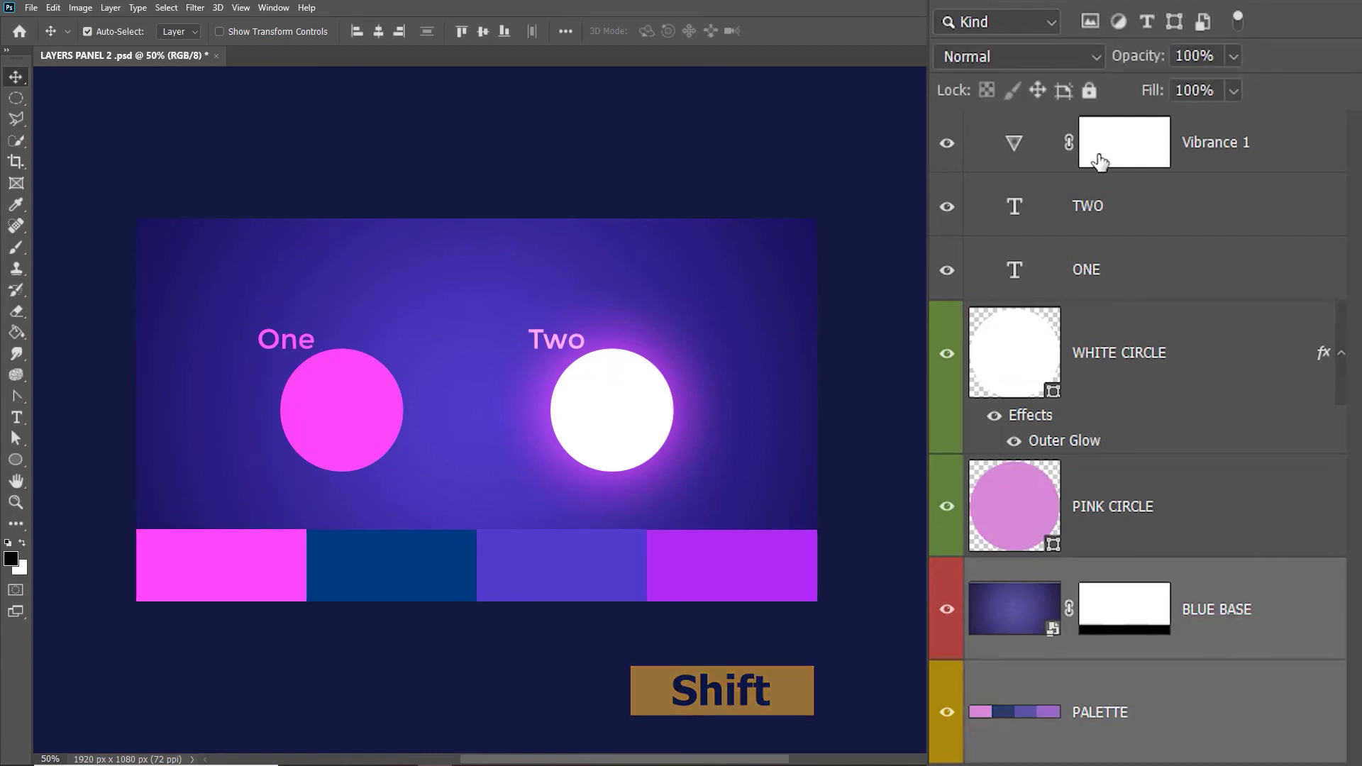
pyautogui.click(1032, 26)
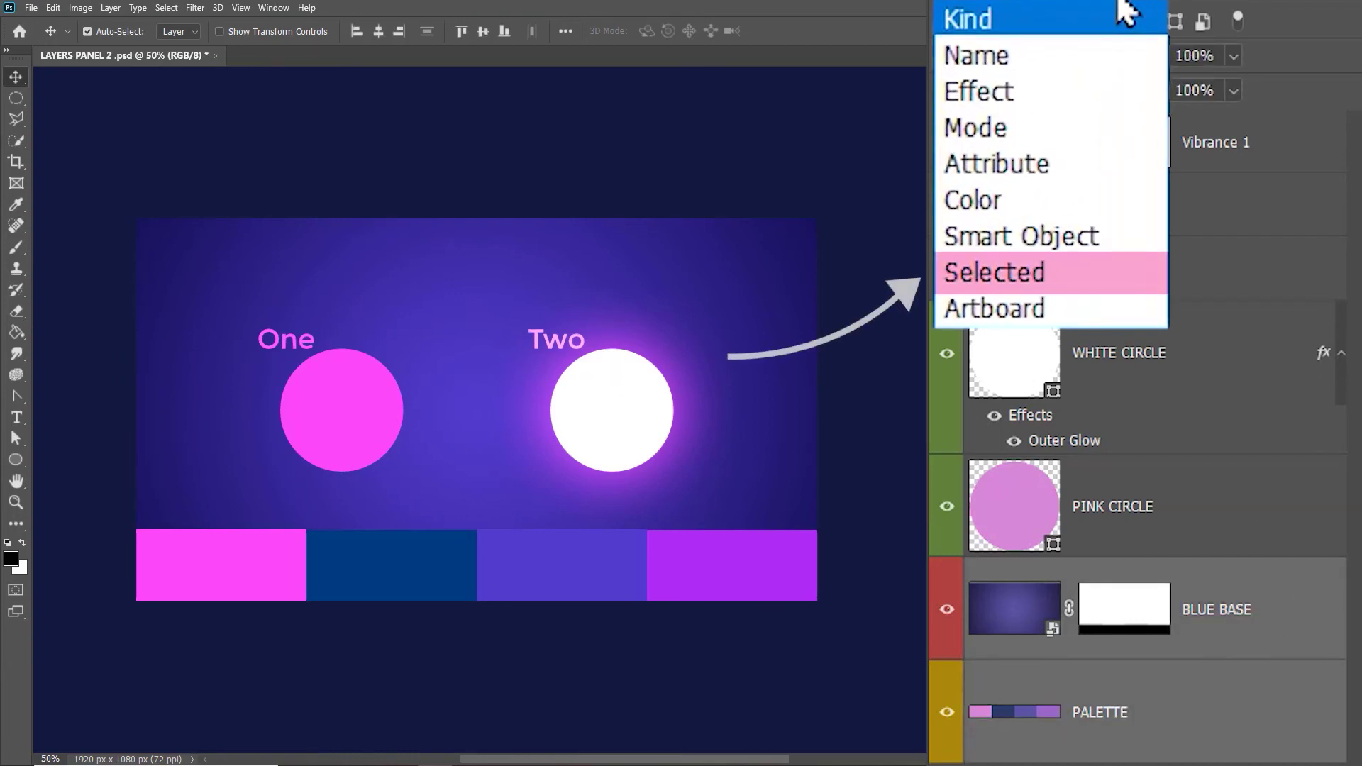
pyautogui.click(1057, 278)
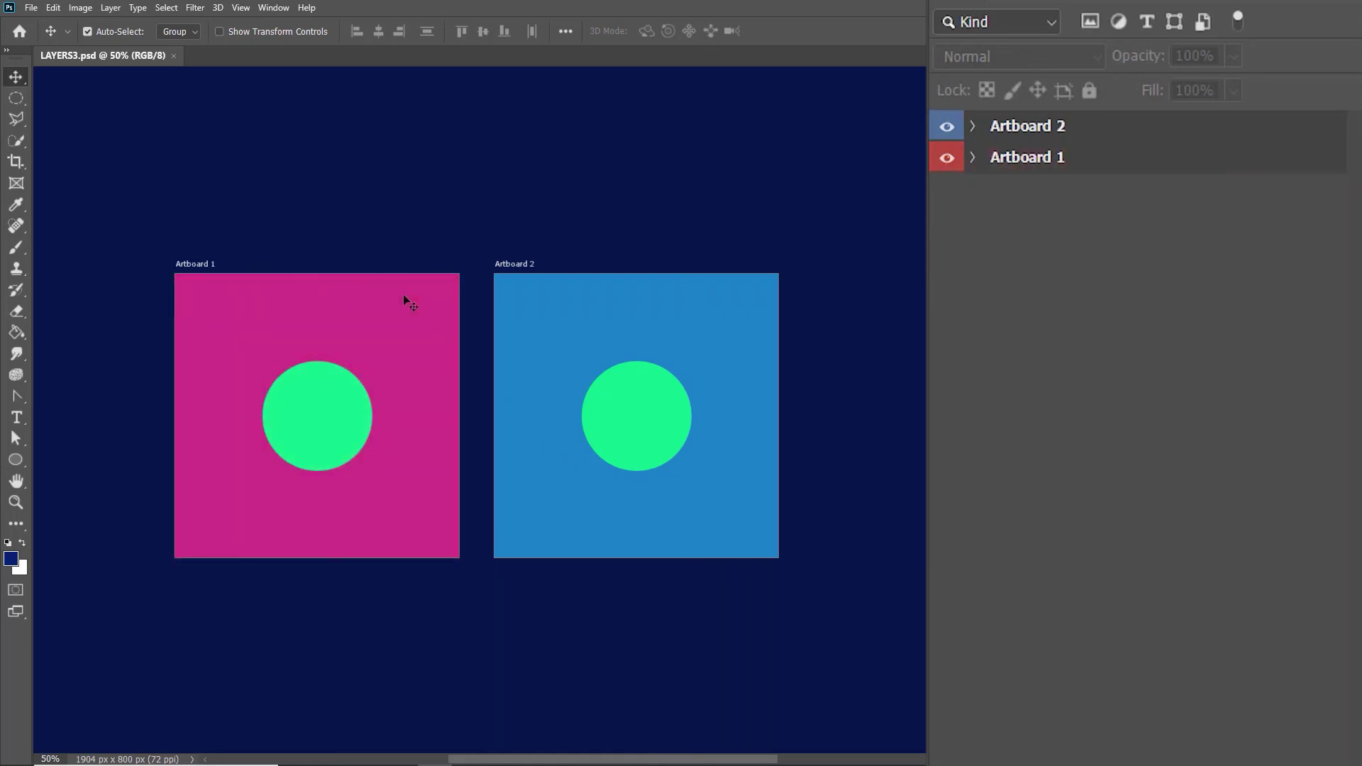
# Step: Expand Artboard 1 and filter by Artboard so only Ellipse 1 and Color Fill 1 remain listed
pyautogui.click(404, 295)
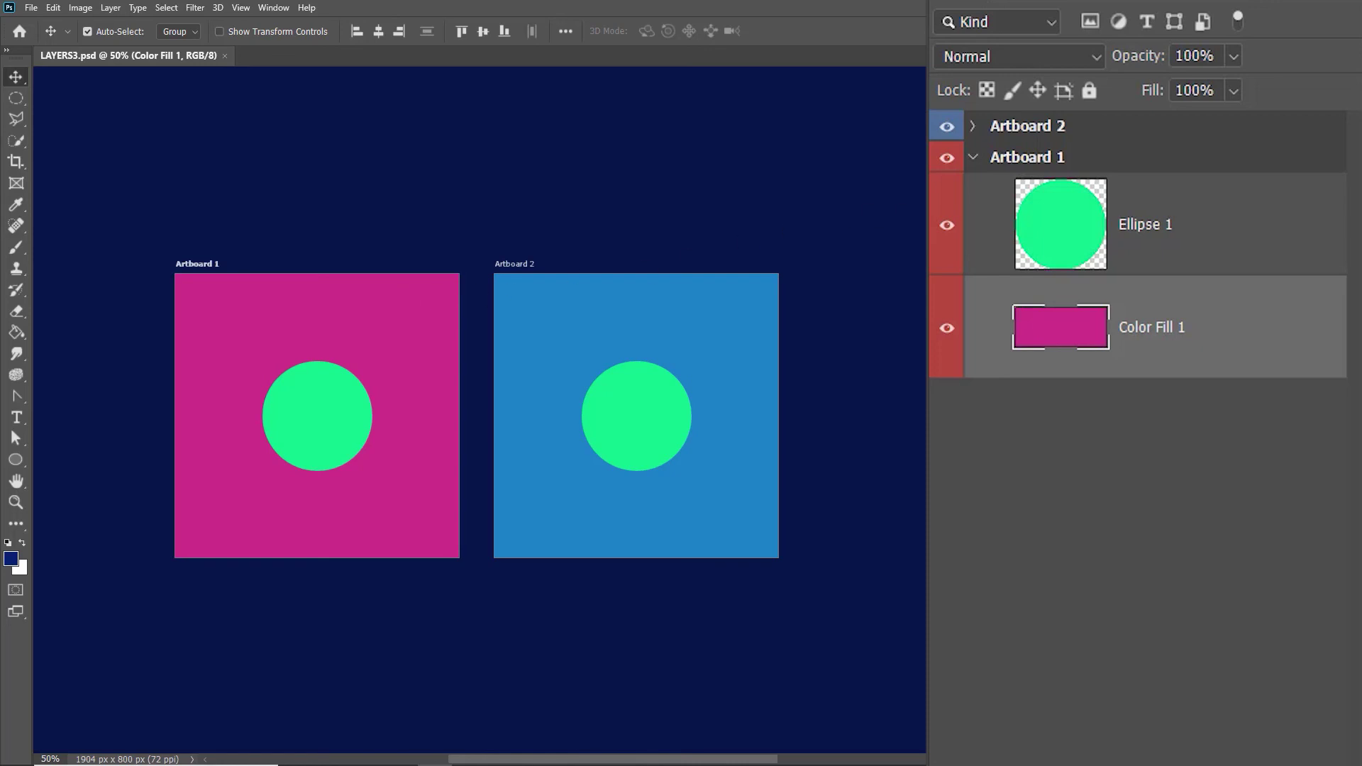
pyautogui.click(1008, 23)
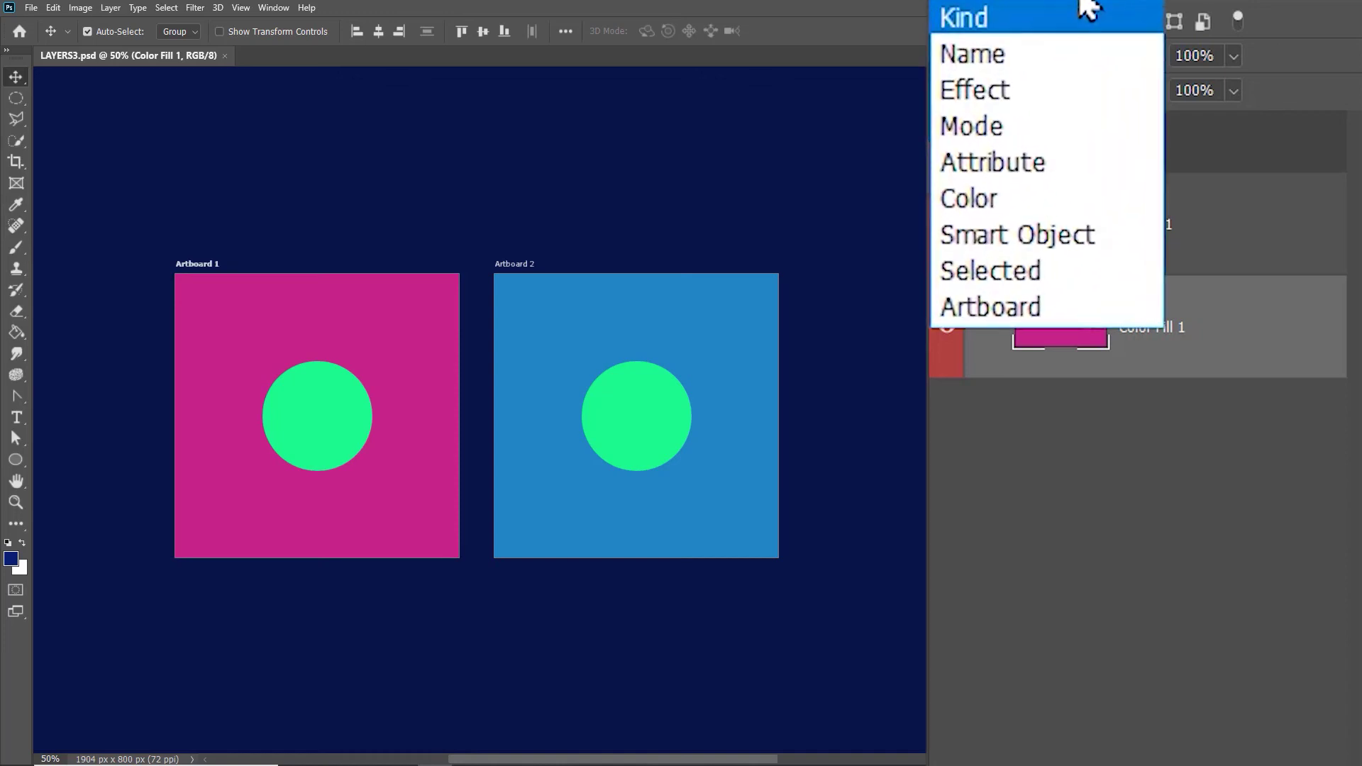
pyautogui.click(1074, 307)
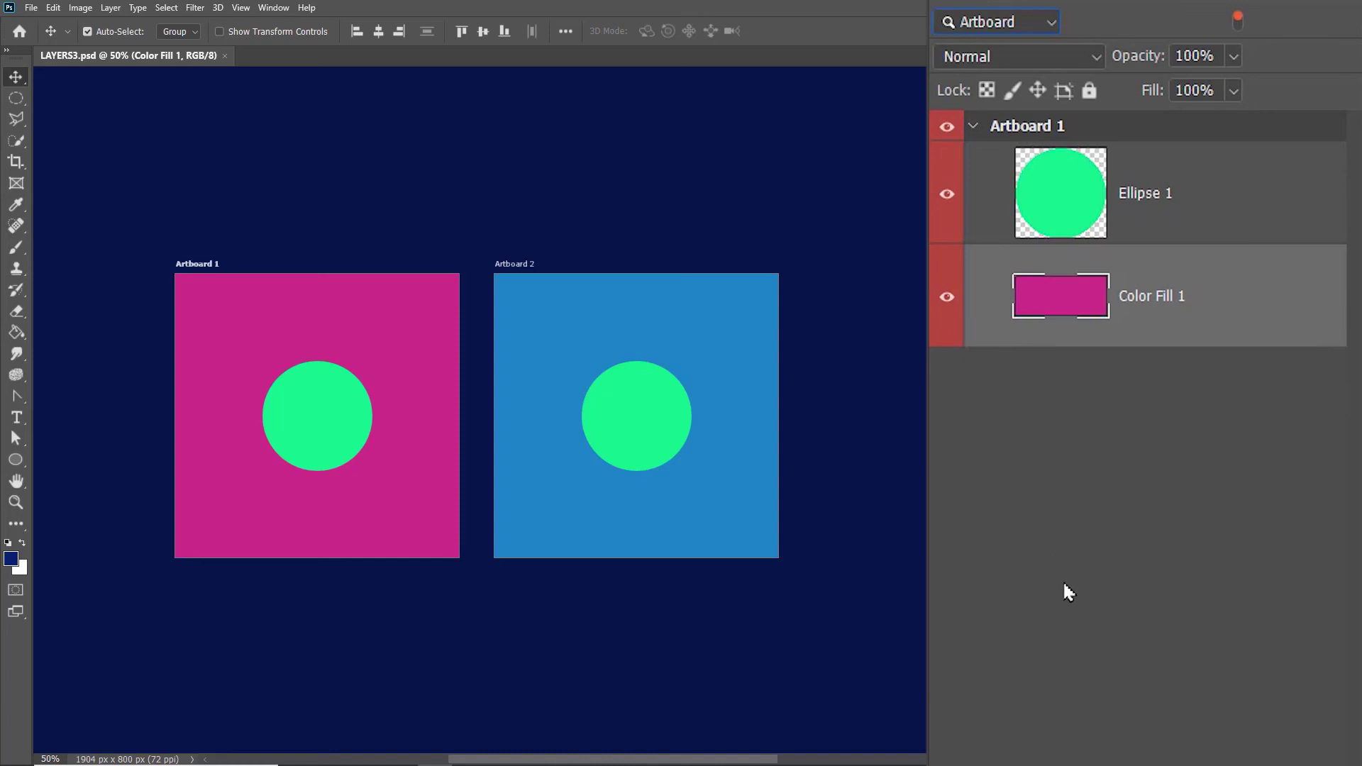